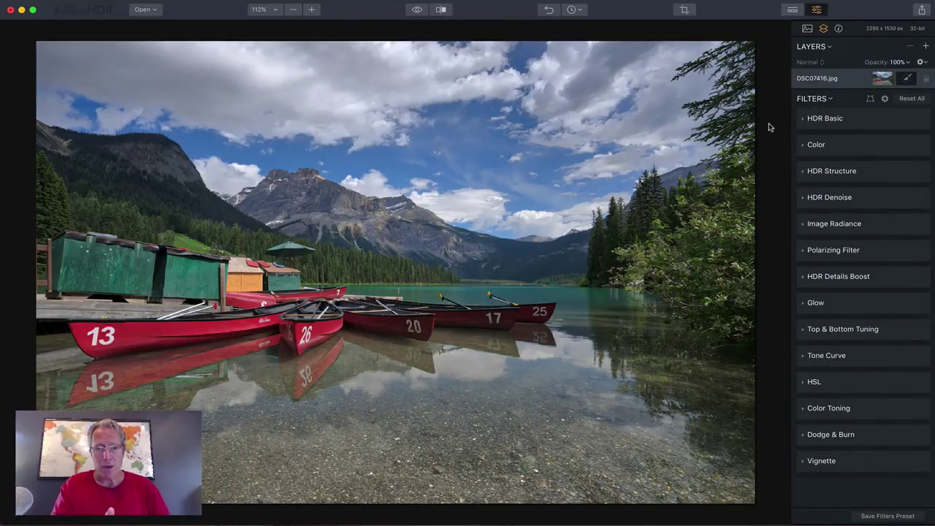
Overboost canoe photo saturation to 72 and vibrance to 56, then reset the Color filter.
{"action": "left_click", "coordinate": [840, 144]}
{"action": "mouse_move", "coordinate": [876, 169]}
{"action": "left_mouse_down"}
{"action": "mouse_move", "coordinate": [888, 167]}
{"action": "mouse_move", "coordinate": [888, 176]}
{"action": "mouse_move", "coordinate": [872, 188]}
{"action": "left_mouse_up"}
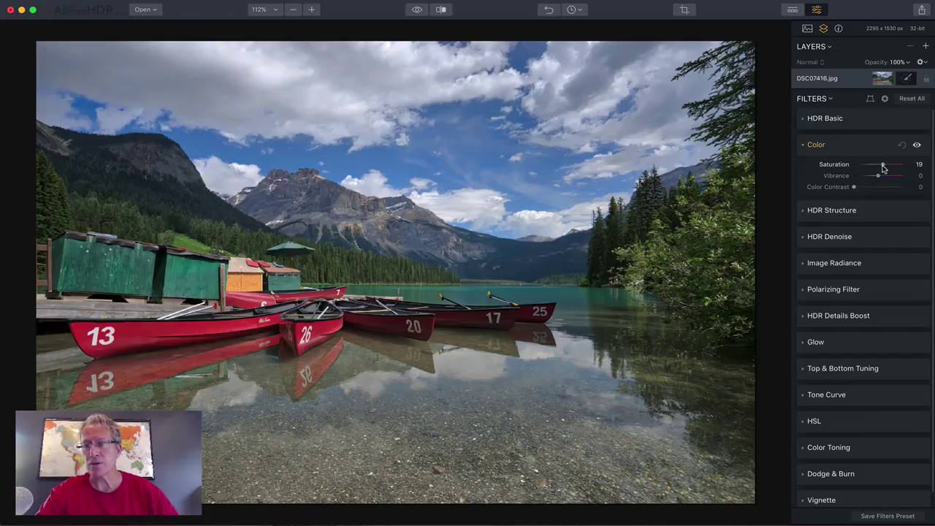
{"action": "left_click_drag", "start_coordinate": [882, 167], "coordinate": [891, 175]}
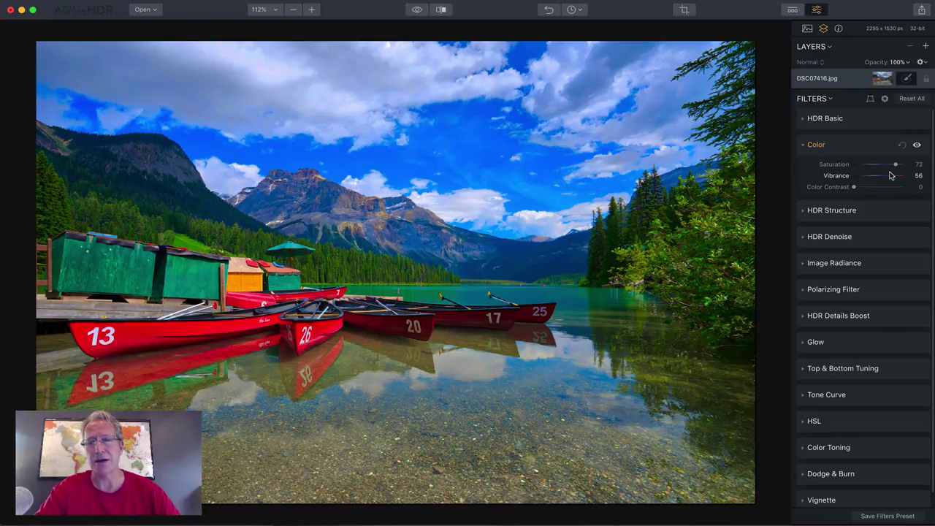
{"action": "left_click", "coordinate": [899, 148]}
{"action": "left_click", "coordinate": [872, 118]}
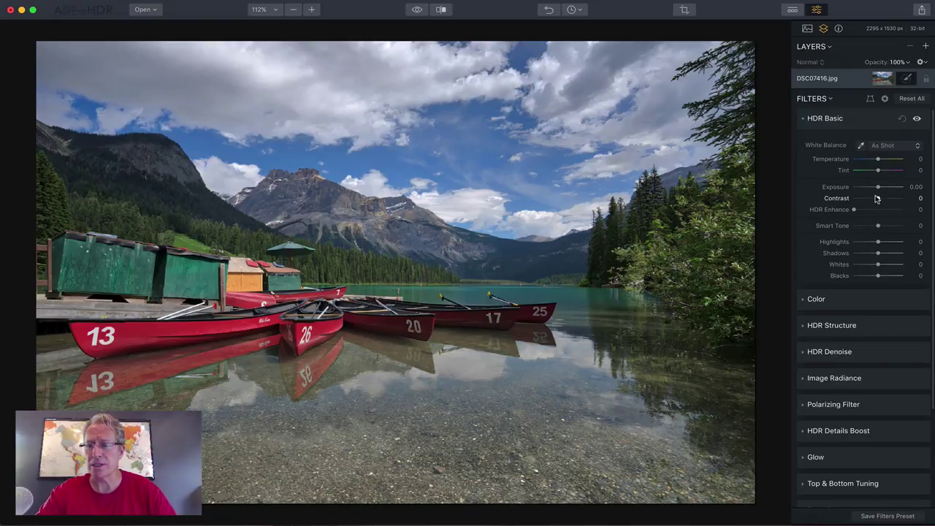
Set contrast 53, HDR Enhance 25, Smart Tone 29 and vibrance 35 on the canoe photo.
{"action": "mouse_move", "coordinate": [877, 199]}
{"action": "left_mouse_down"}
{"action": "mouse_move", "coordinate": [885, 199]}
{"action": "mouse_move", "coordinate": [864, 211]}
{"action": "mouse_move", "coordinate": [891, 201]}
{"action": "mouse_move", "coordinate": [879, 227]}
{"action": "left_mouse_up"}
{"action": "left_click", "coordinate": [859, 303]}
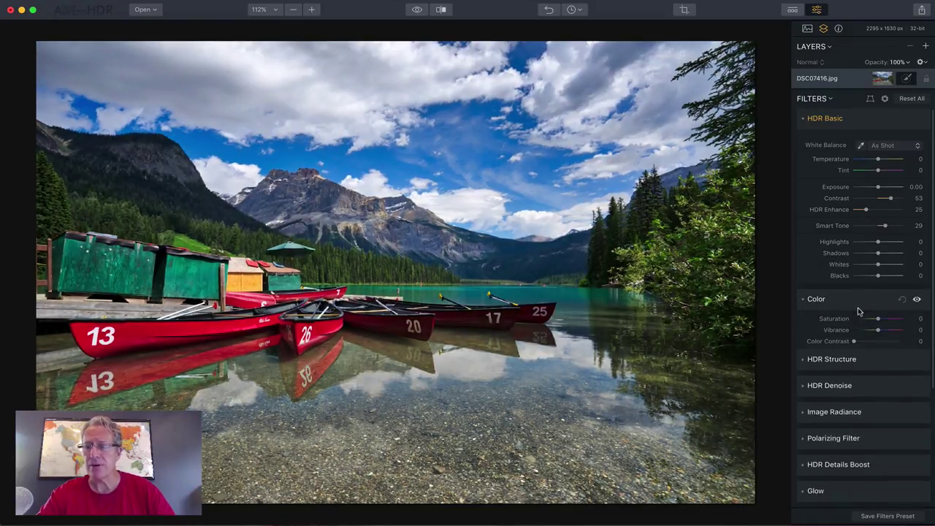
{"action": "left_click_drag", "start_coordinate": [878, 331], "coordinate": [884, 331]}
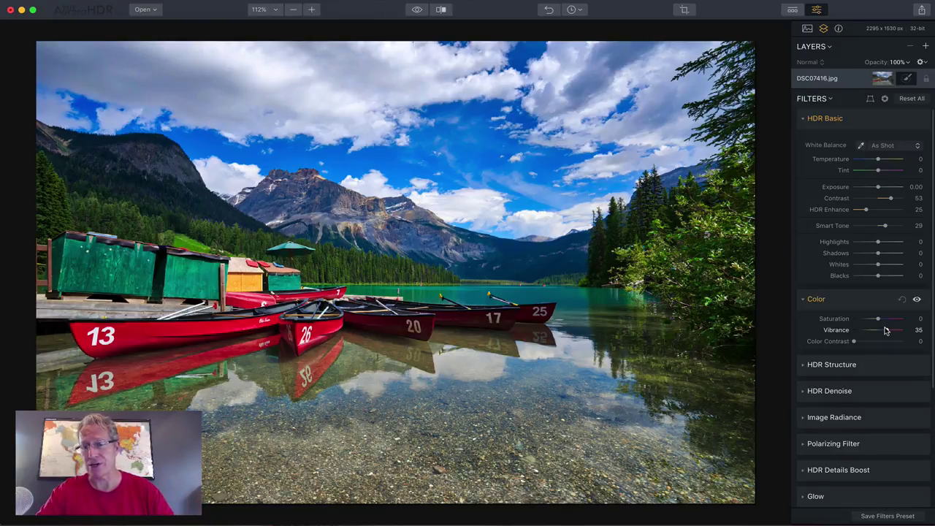
{"action": "scroll", "coordinate": [885, 331], "scroll_direction": "down", "scroll_amount": 2}
{"action": "scroll", "coordinate": [885, 331], "scroll_direction": "down", "scroll_amount": 1}
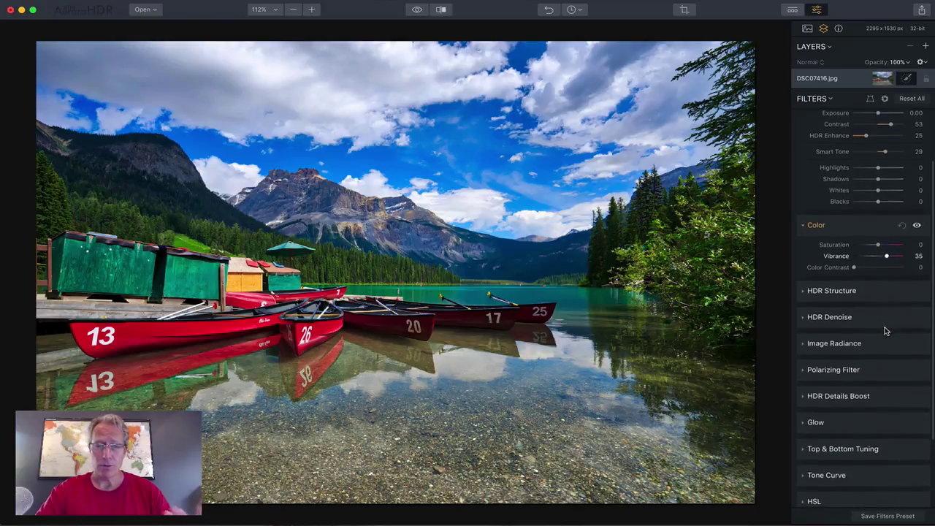
{"action": "scroll", "coordinate": [885, 331], "scroll_direction": "down", "scroll_amount": 3}
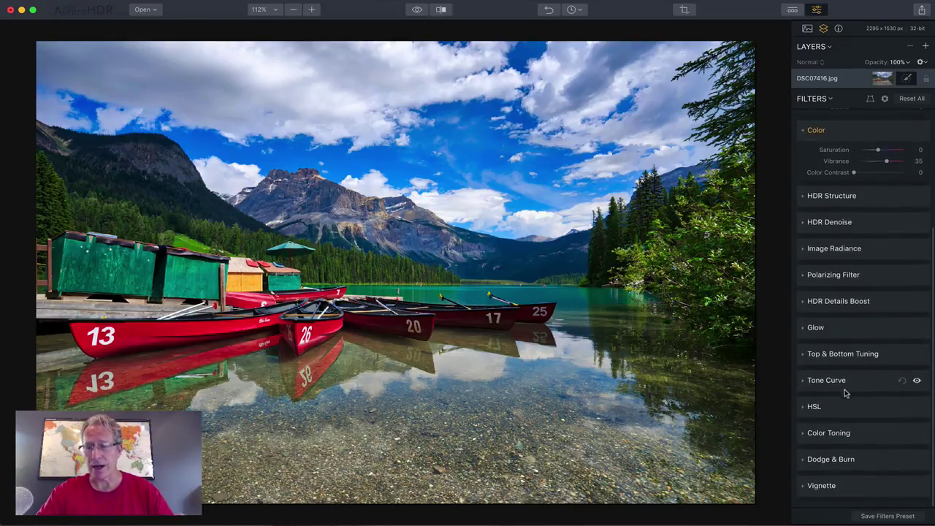
In HSL Saturation, lower Blue to -23 and Green to -13, and raise Red to 9.
{"action": "left_click", "coordinate": [837, 412]}
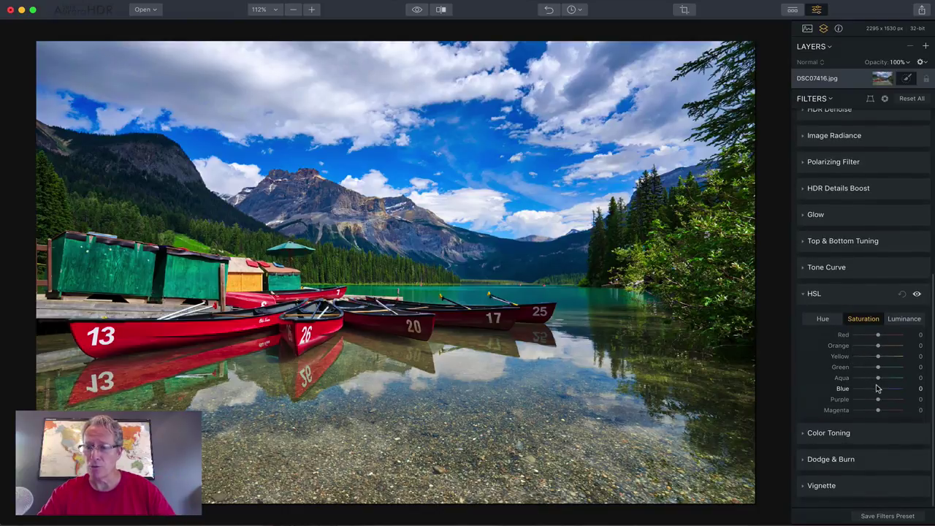
{"action": "left_click_drag", "start_coordinate": [872, 390], "coordinate": [881, 336]}
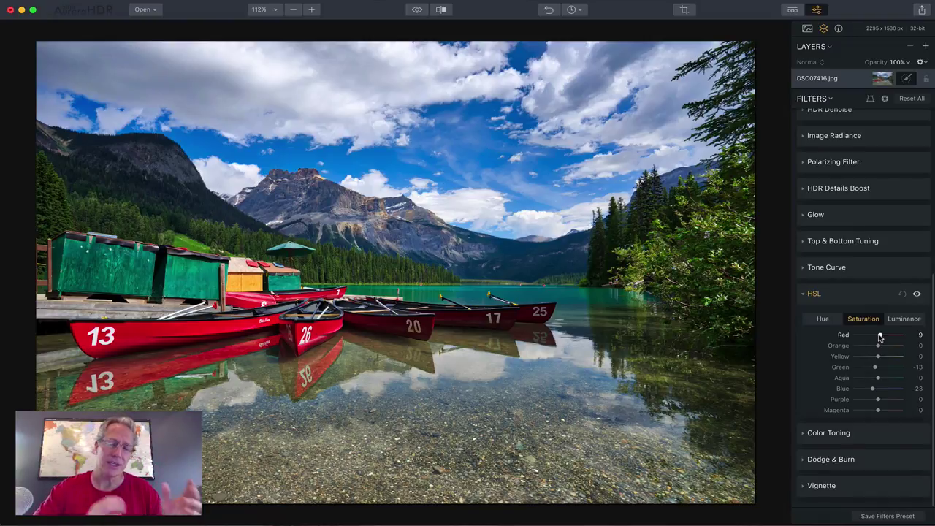
{"action": "left_click", "coordinate": [861, 300]}
{"action": "scroll", "coordinate": [861, 300], "scroll_direction": "up", "scroll_amount": 5}
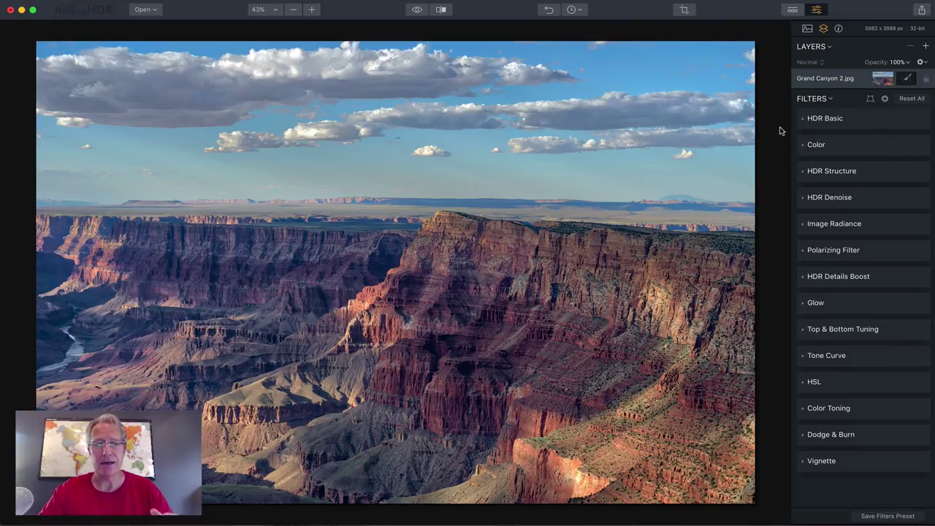
Raise HDR Enhance on the Grand Canyon photo to 73.
{"action": "left_click", "coordinate": [852, 125]}
{"action": "mouse_move", "coordinate": [862, 119]}
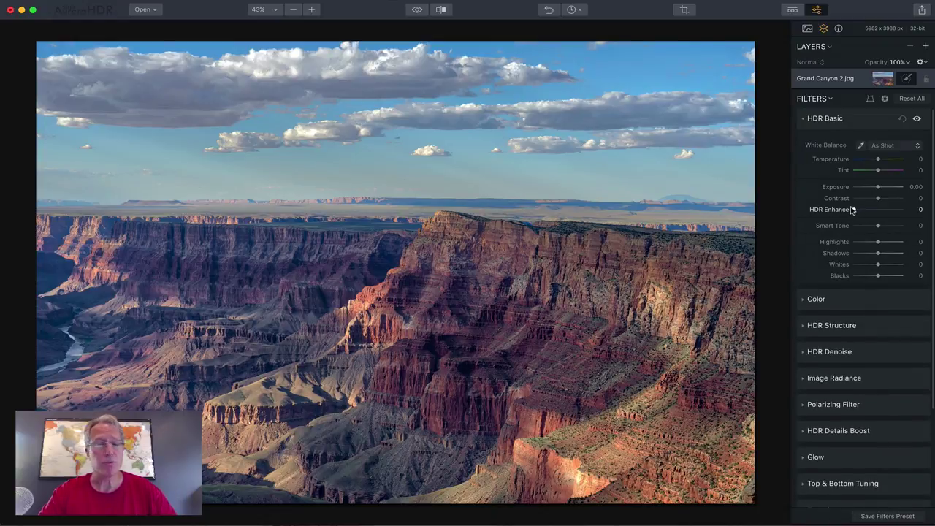
{"action": "left_click_drag", "start_coordinate": [853, 210], "coordinate": [878, 210]}
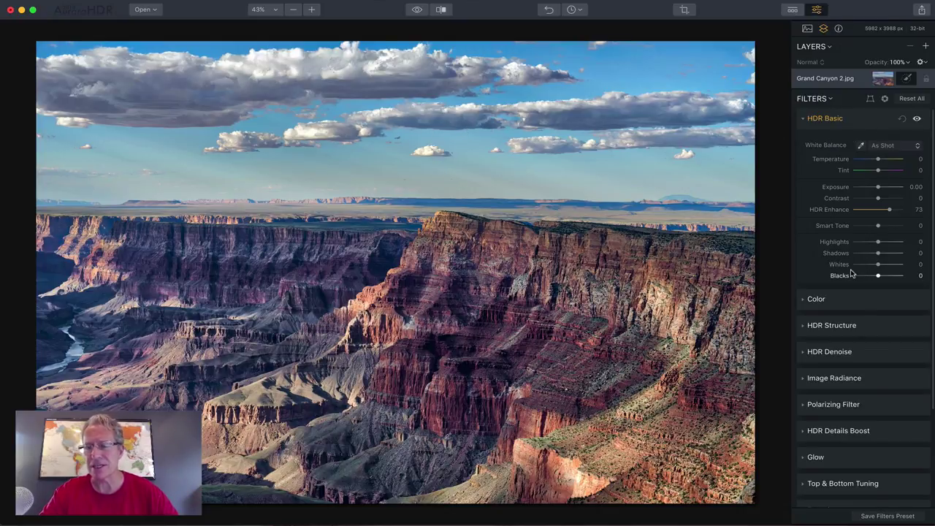
Raise HDR Structure Microstructure Amount to 55 on the canyon photo.
{"action": "scroll", "coordinate": [851, 273], "scroll_direction": "down", "scroll_amount": 3}
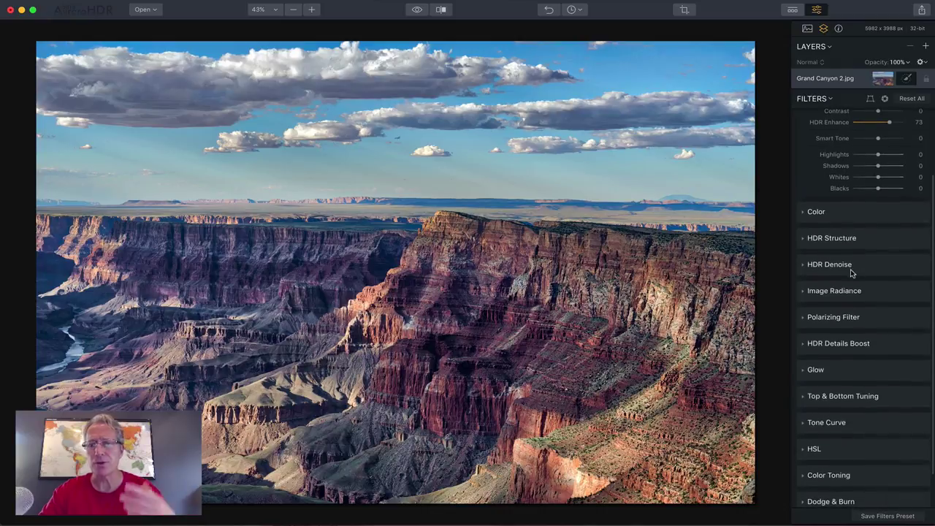
{"action": "left_click", "coordinate": [862, 238]}
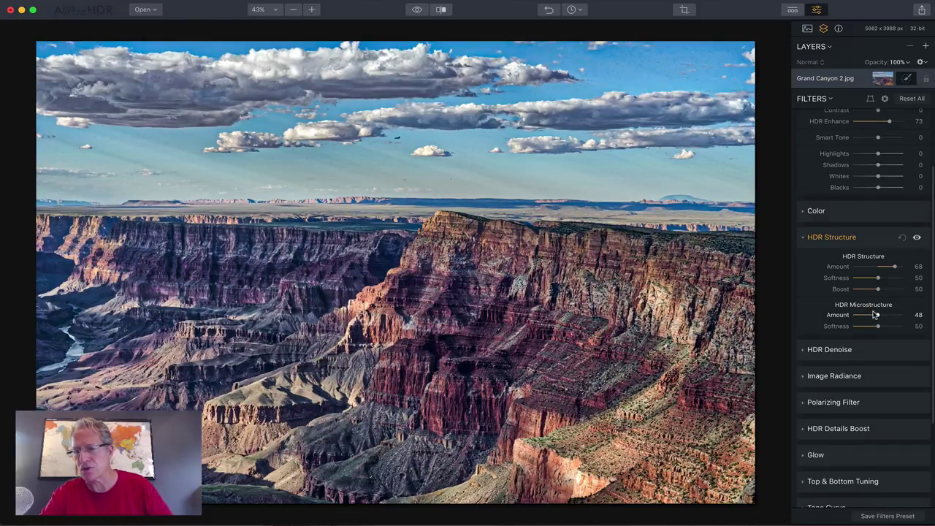
{"action": "left_click_drag", "start_coordinate": [876, 315], "coordinate": [879, 315]}
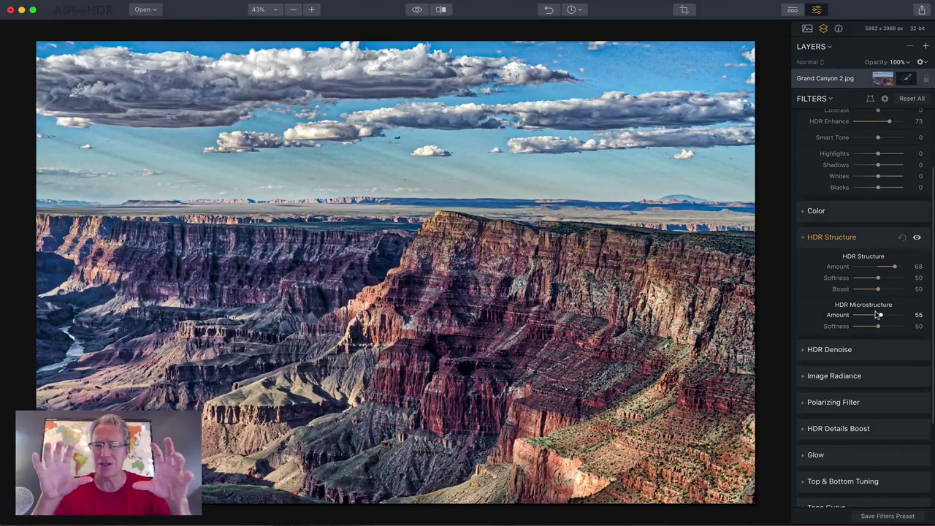
Try raising HDR Details Boost Medium/Large, then reset the Details Boost to remove it.
{"action": "scroll", "coordinate": [877, 318], "scroll_direction": "down", "scroll_amount": 3}
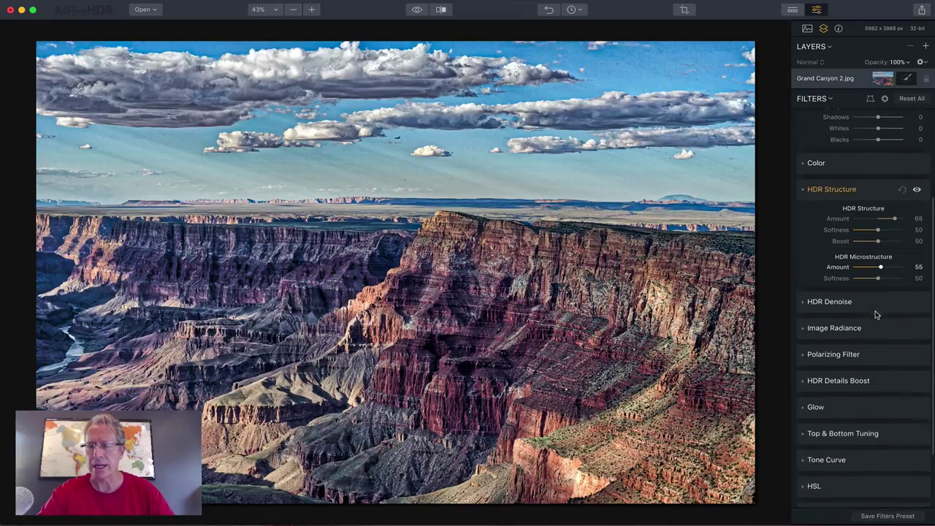
{"action": "scroll", "coordinate": [877, 321], "scroll_direction": "down", "scroll_amount": 2}
{"action": "scroll", "coordinate": [870, 333], "scroll_direction": "down", "scroll_amount": 1}
{"action": "left_click", "coordinate": [864, 334]}
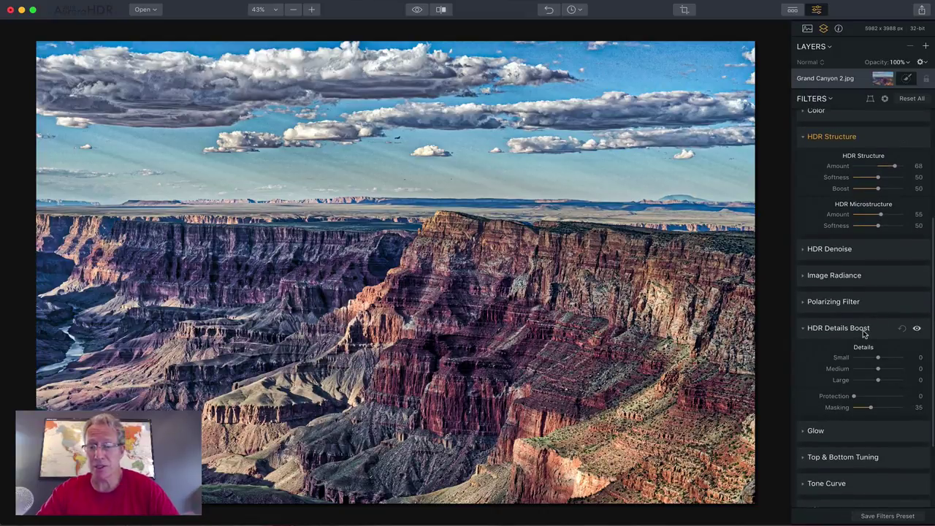
{"action": "scroll", "coordinate": [863, 334], "scroll_direction": "down", "scroll_amount": 4}
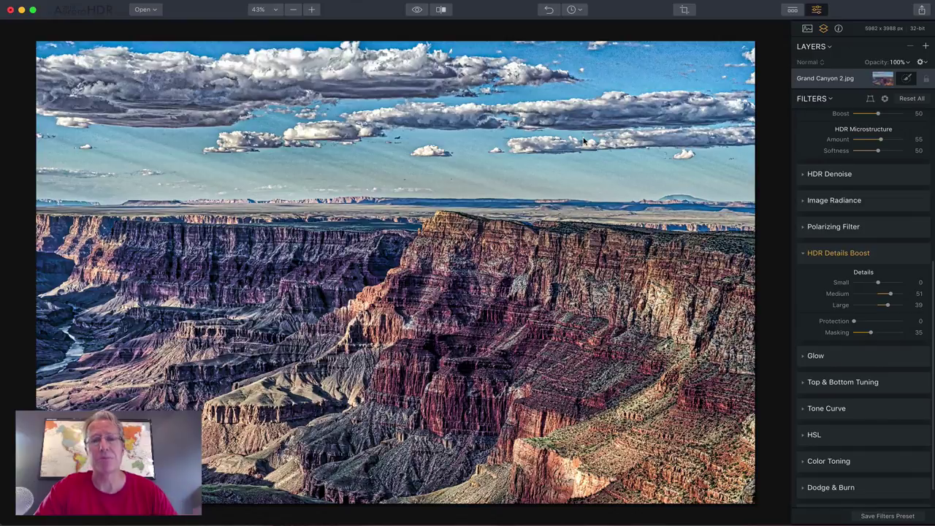
{"action": "left_click", "coordinate": [903, 255]}
{"action": "left_click", "coordinate": [883, 254]}
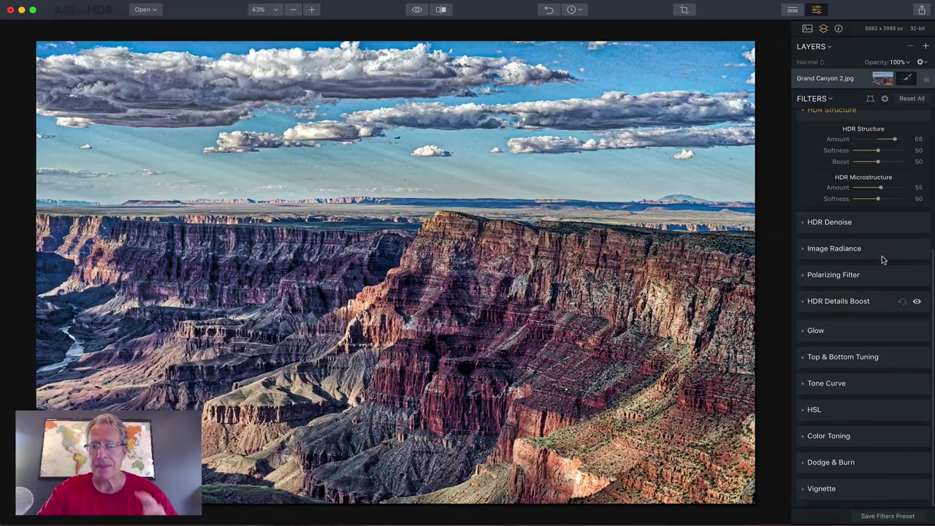
{"action": "scroll", "coordinate": [892, 249], "scroll_direction": "up", "scroll_amount": 1}
Reset HDR Structure on the Grand Canyon photo back to zero.
{"action": "left_click", "coordinate": [903, 223]}
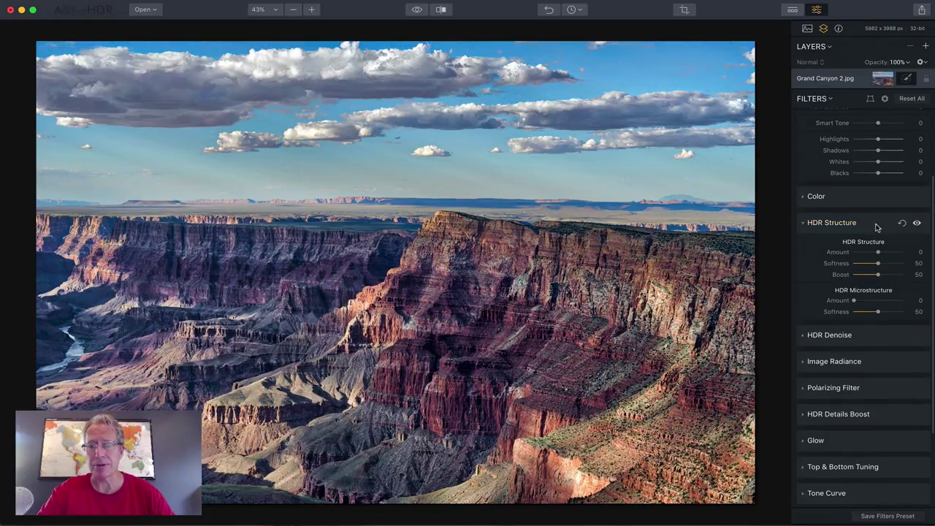
{"action": "scroll", "coordinate": [877, 229], "scroll_direction": "up", "scroll_amount": 3}
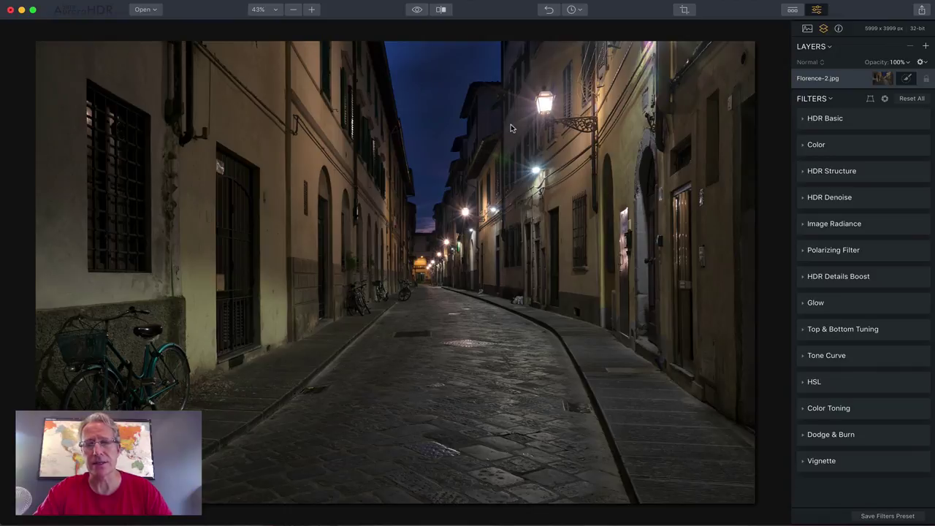
Set Contrast and Smart Tone to 28 each on the Florence street photo.
{"action": "left_click", "coordinate": [848, 119]}
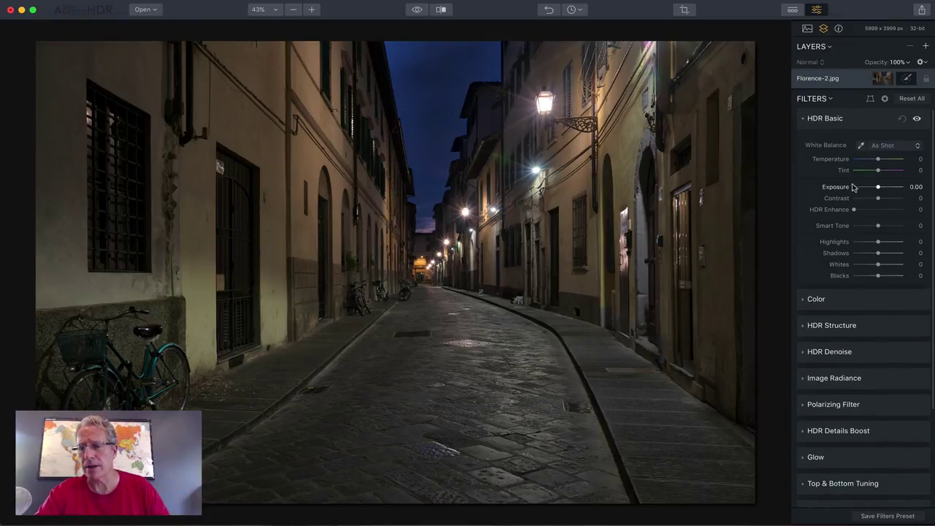
{"action": "left_click_drag", "start_coordinate": [876, 198], "coordinate": [886, 198]}
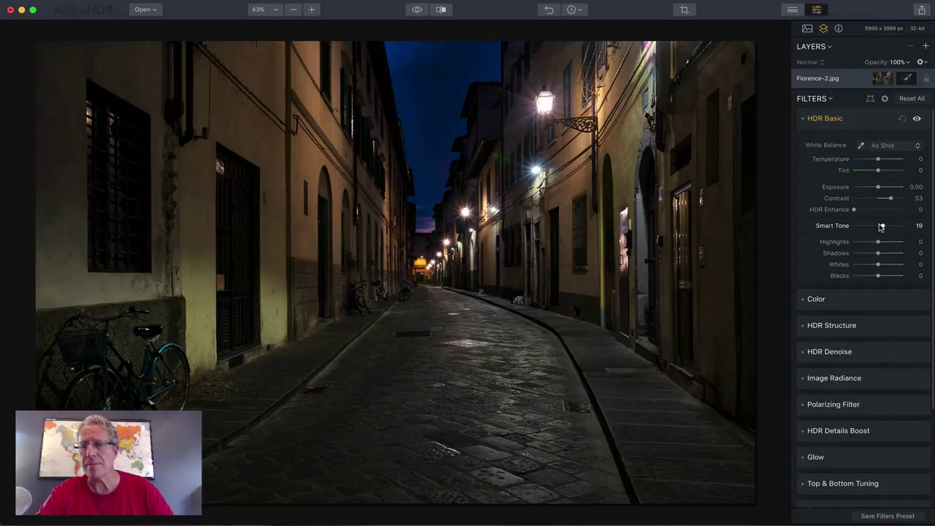
{"action": "left_click_drag", "start_coordinate": [880, 228], "coordinate": [882, 228]}
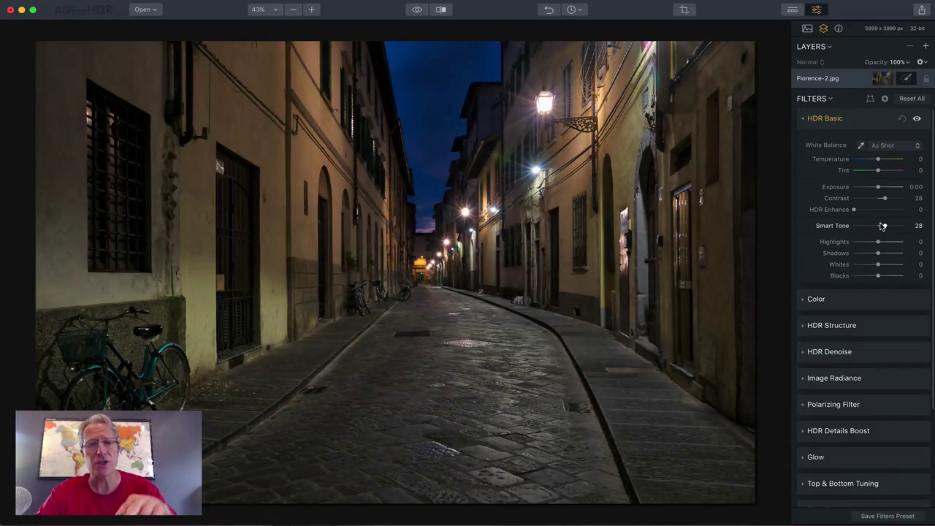
{"action": "scroll", "coordinate": [861, 324], "scroll_direction": "down", "scroll_amount": 2}
{"action": "scroll", "coordinate": [861, 324], "scroll_direction": "down", "scroll_amount": 3}
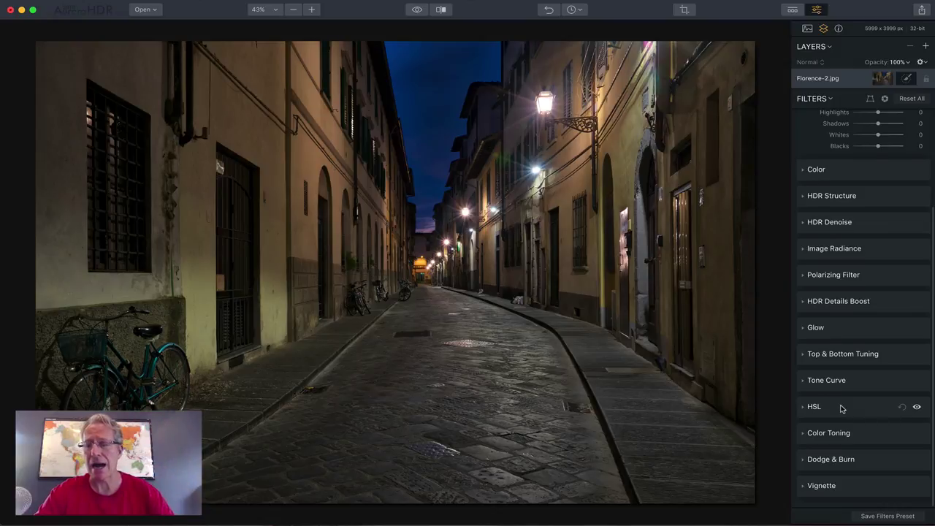
Bring up HSL Luminance controls for brightening the Florence photo's blue sky.
{"action": "left_click", "coordinate": [840, 409]}
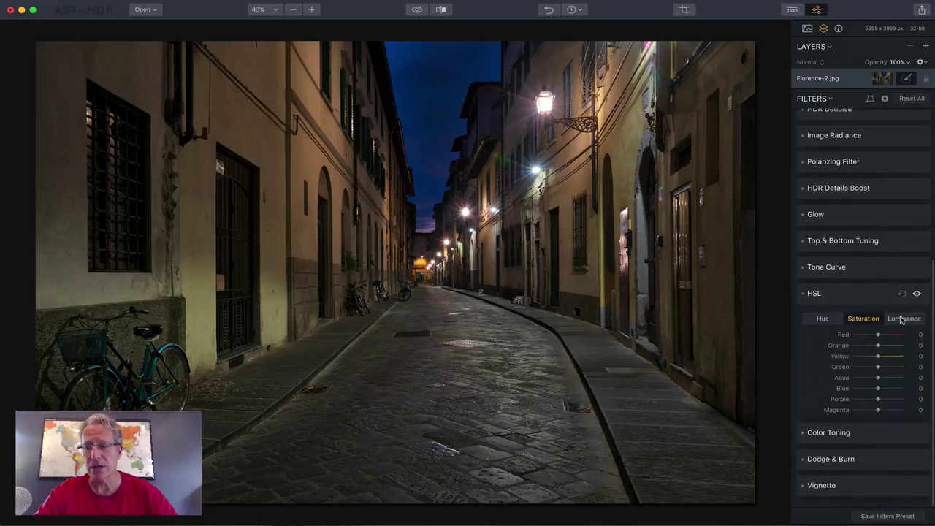
{"action": "left_click", "coordinate": [903, 320]}
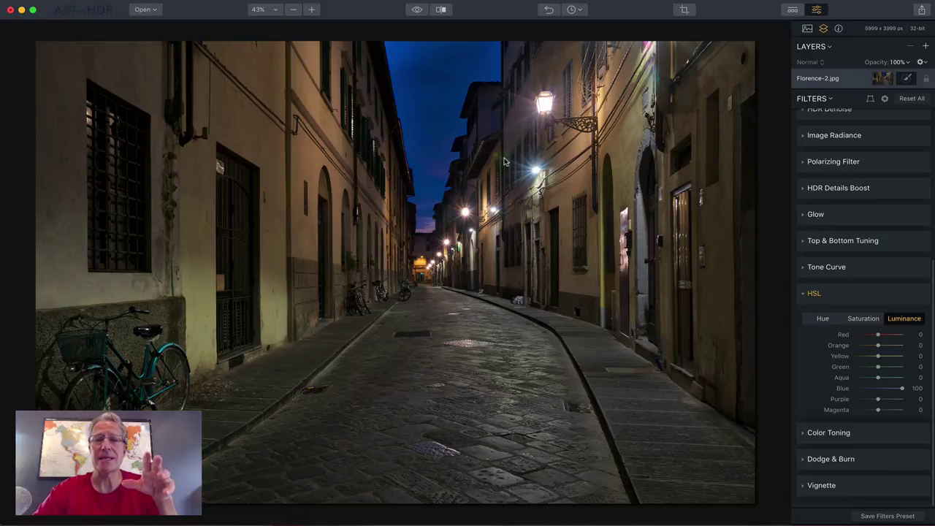
{"action": "scroll", "coordinate": [847, 190], "scroll_direction": "up", "scroll_amount": 5}
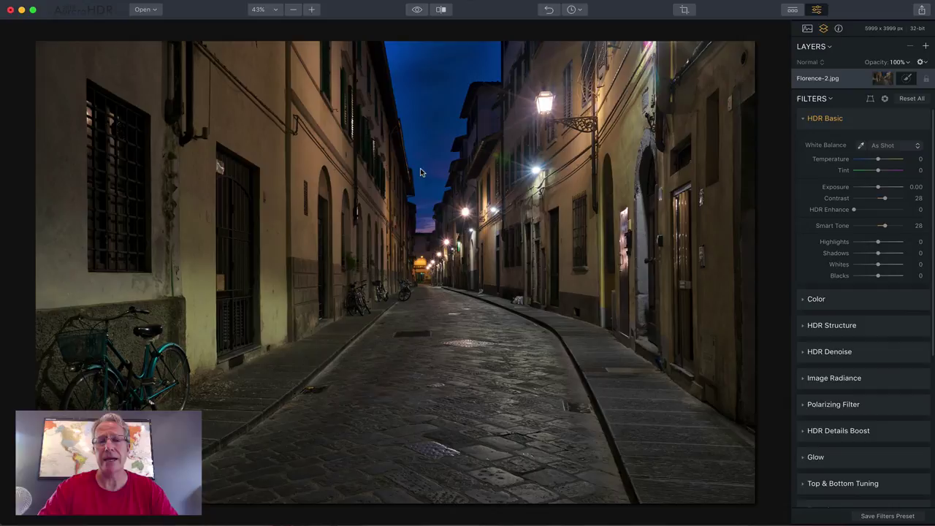
Show the add-layer menu and dismiss it without adding a layer.
{"action": "left_click", "coordinate": [923, 47]}
{"action": "left_click", "coordinate": [888, 46]}
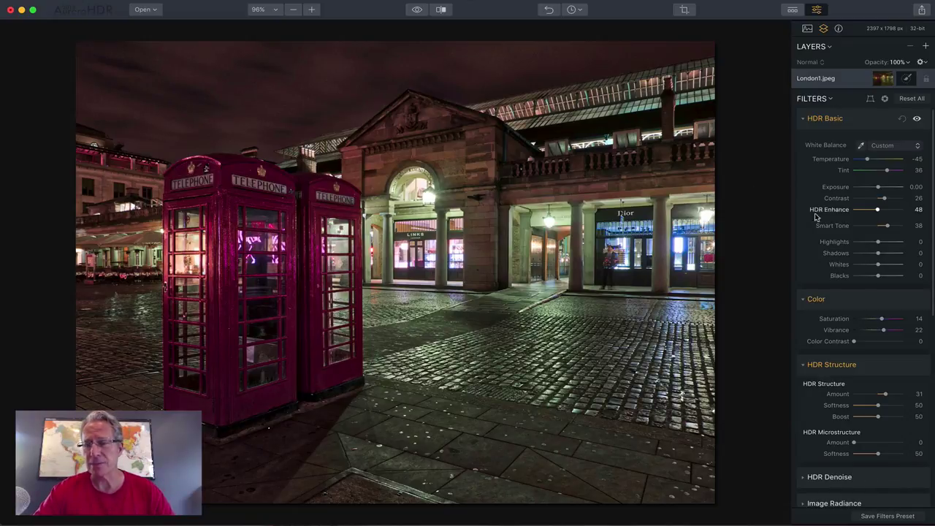
{"action": "scroll", "coordinate": [837, 228], "scroll_direction": "down", "scroll_amount": 1}
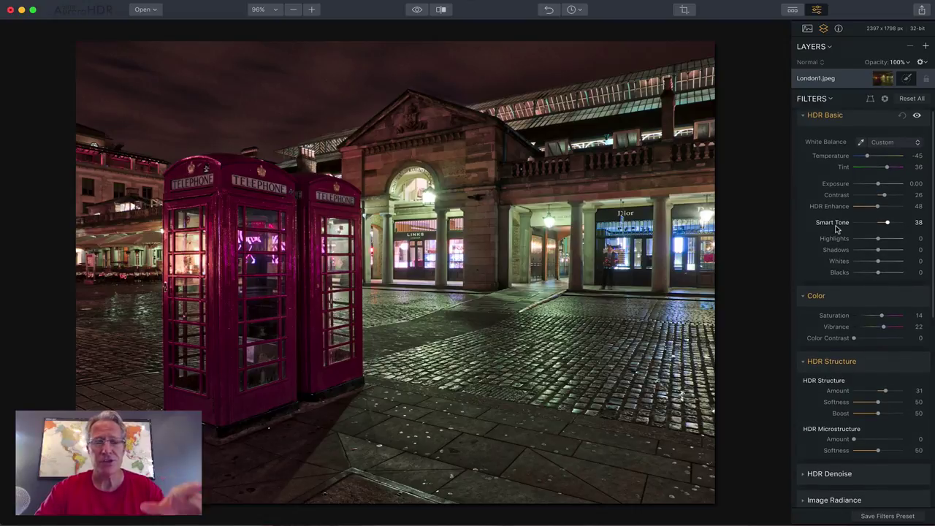
{"action": "scroll", "coordinate": [818, 207], "scroll_direction": "down", "scroll_amount": 3}
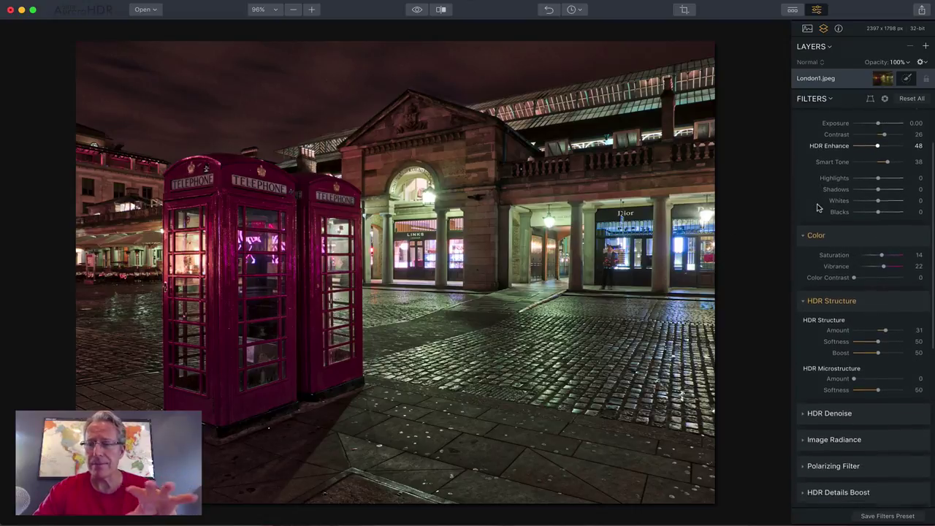
{"action": "scroll", "coordinate": [819, 207], "scroll_direction": "down", "scroll_amount": 2}
{"action": "scroll", "coordinate": [819, 208], "scroll_direction": "up", "scroll_amount": 1}
{"action": "scroll", "coordinate": [819, 208], "scroll_direction": "up", "scroll_amount": 5}
{"action": "scroll", "coordinate": [825, 215], "scroll_direction": "down", "scroll_amount": 1}
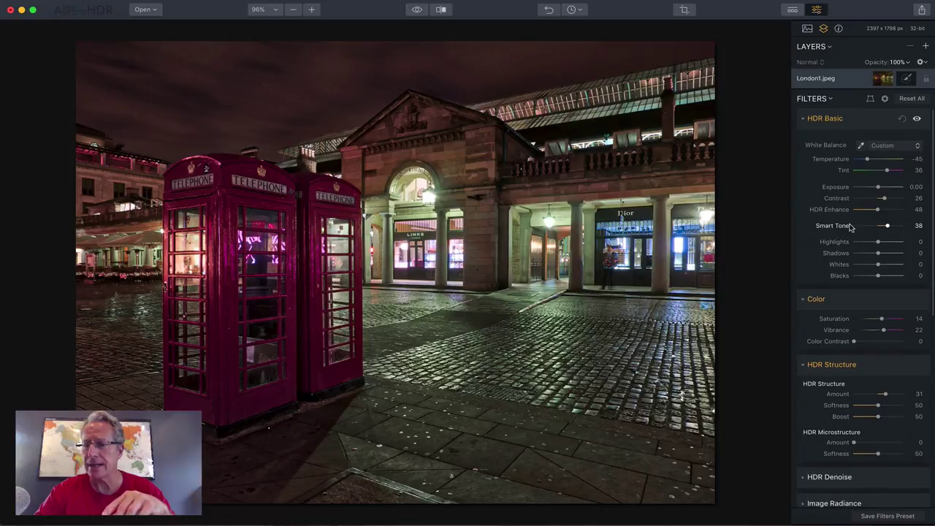
{"action": "scroll", "coordinate": [872, 249], "scroll_direction": "down", "scroll_amount": 2}
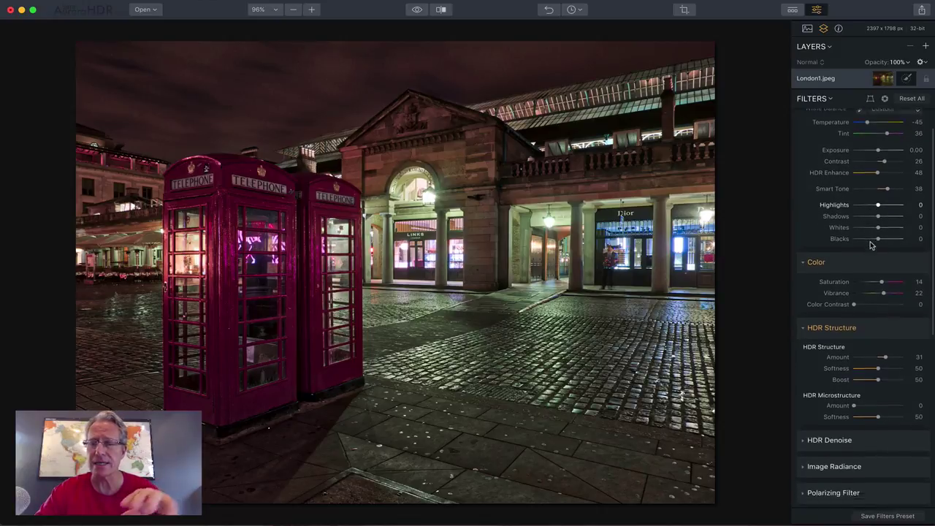
{"action": "scroll", "coordinate": [870, 256], "scroll_direction": "down", "scroll_amount": 2}
{"action": "scroll", "coordinate": [868, 270], "scroll_direction": "up", "scroll_amount": 4}
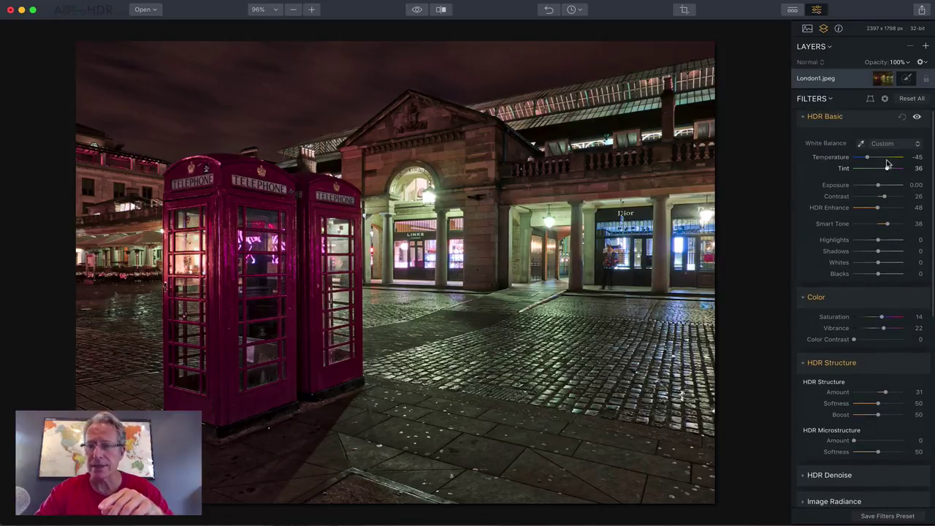
{"action": "scroll", "coordinate": [870, 240], "scroll_direction": "down", "scroll_amount": 3}
{"action": "scroll", "coordinate": [875, 343], "scroll_direction": "down", "scroll_amount": 4}
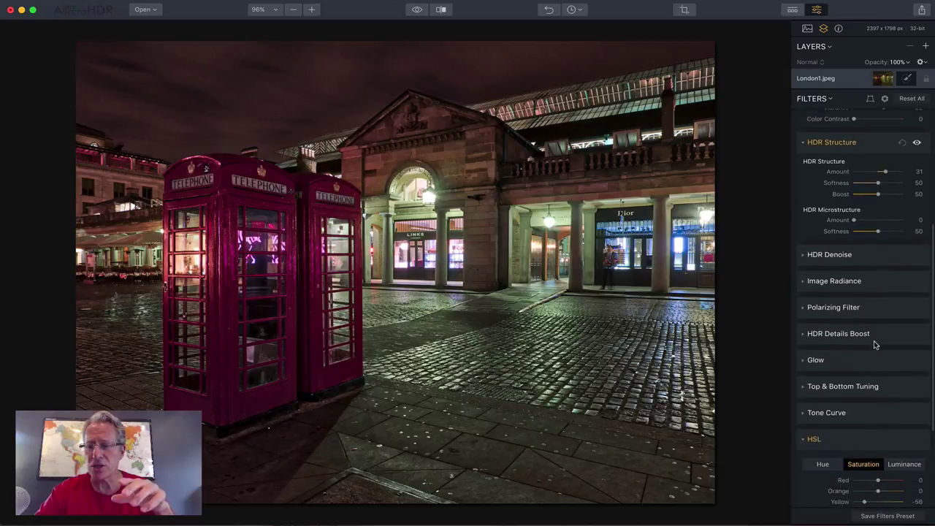
{"action": "scroll", "coordinate": [875, 344], "scroll_direction": "down", "scroll_amount": 1}
{"action": "scroll", "coordinate": [866, 497], "scroll_direction": "down", "scroll_amount": 1}
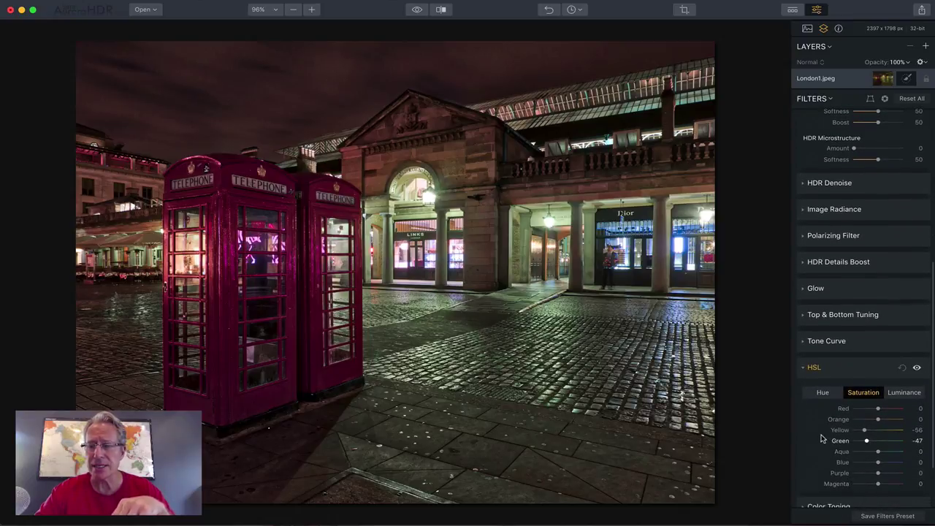
{"action": "scroll", "coordinate": [835, 285], "scroll_direction": "up", "scroll_amount": 2}
{"action": "scroll", "coordinate": [835, 285], "scroll_direction": "up", "scroll_amount": 7}
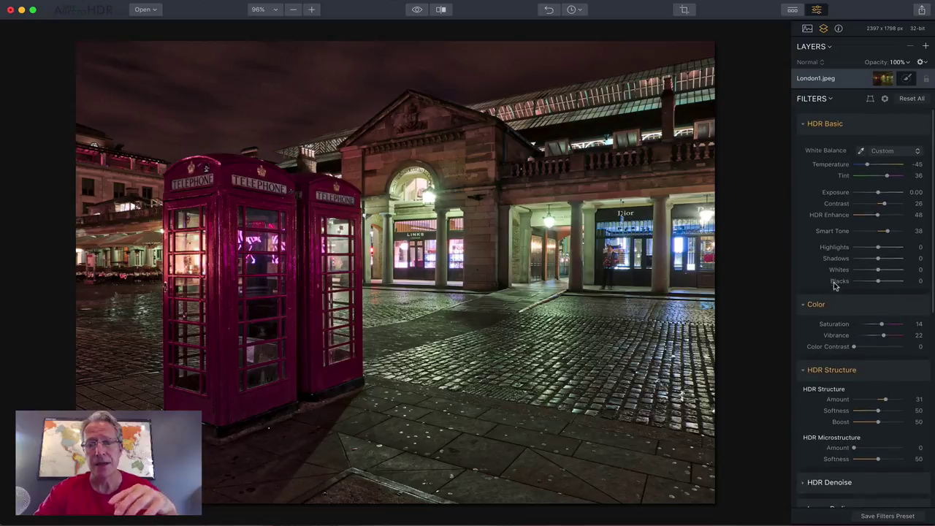
{"action": "scroll", "coordinate": [835, 285], "scroll_direction": "up", "scroll_amount": 1}
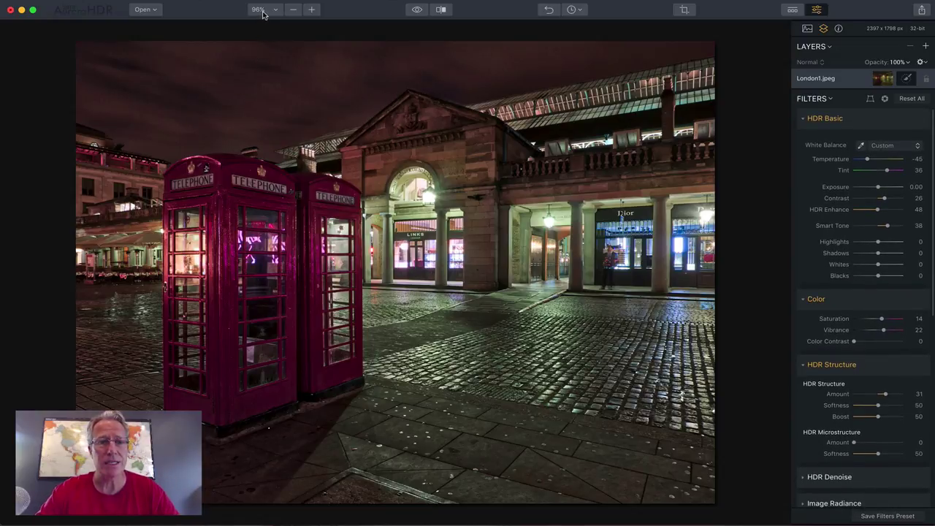
Add a new adjustment layer over the London photo.
{"action": "left_click", "coordinate": [926, 47]}
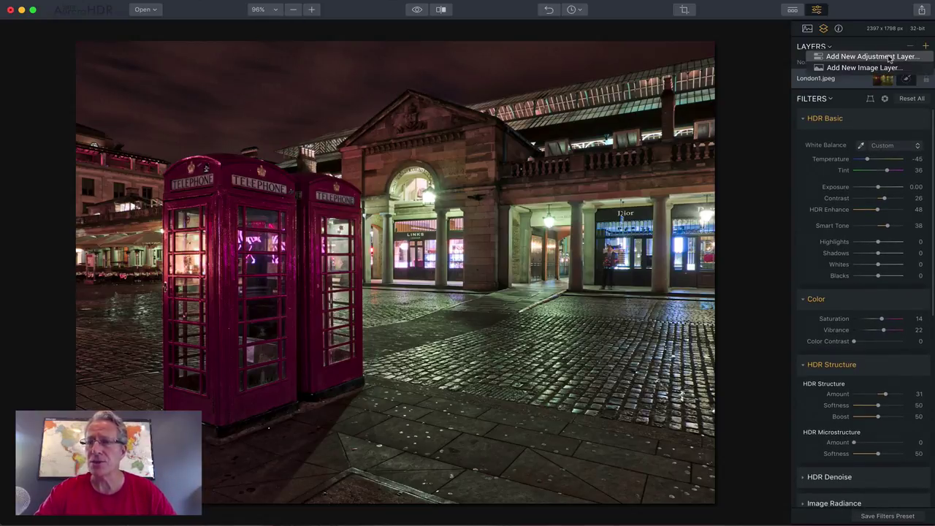
{"action": "left_click", "coordinate": [888, 57]}
{"action": "scroll", "coordinate": [845, 328], "scroll_direction": "down", "scroll_amount": 1}
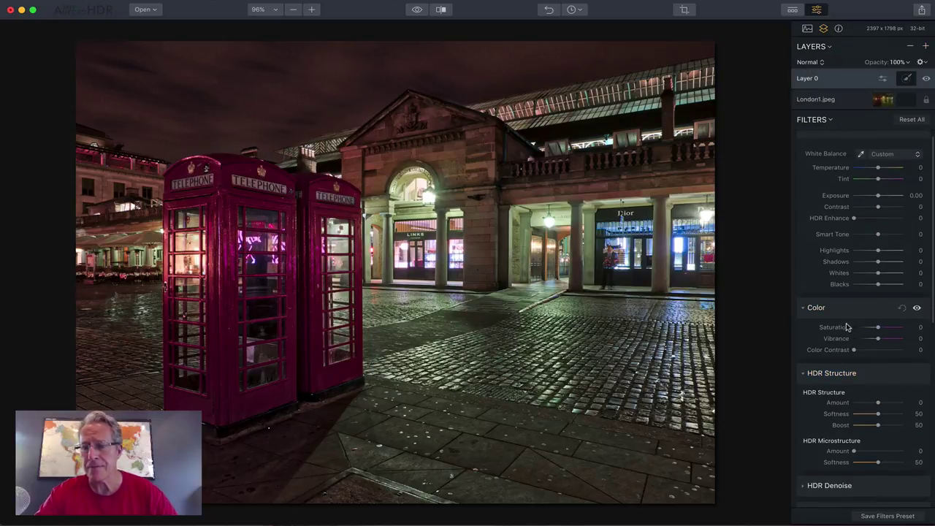
{"action": "scroll", "coordinate": [847, 327], "scroll_direction": "down", "scroll_amount": 4}
{"action": "scroll", "coordinate": [847, 326], "scroll_direction": "down", "scroll_amount": 1}
Set layer HDR Denoise to Amount 48, Smooth 137, Boost 33 and add a mask.
{"action": "left_click", "coordinate": [846, 330]}
{"action": "scroll", "coordinate": [850, 307], "scroll_direction": "down", "scroll_amount": 3}
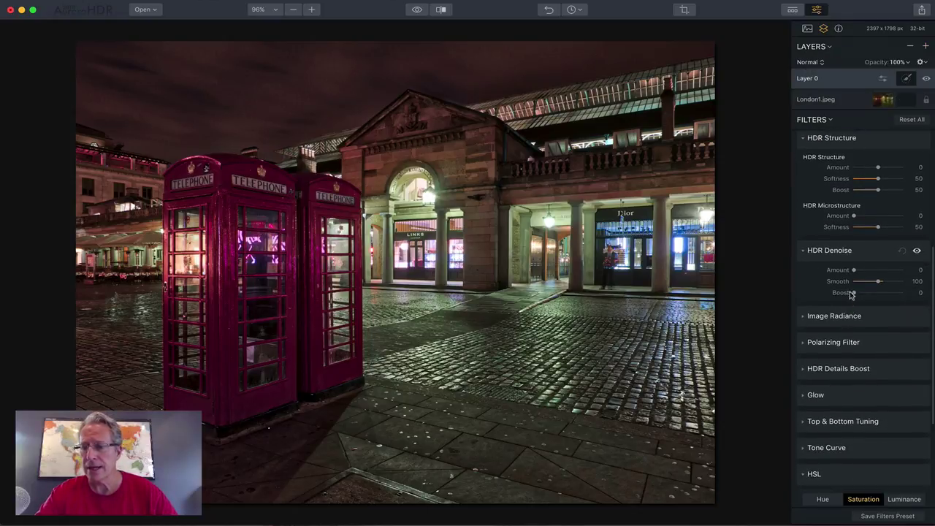
{"action": "left_click_drag", "start_coordinate": [853, 271], "coordinate": [883, 281]}
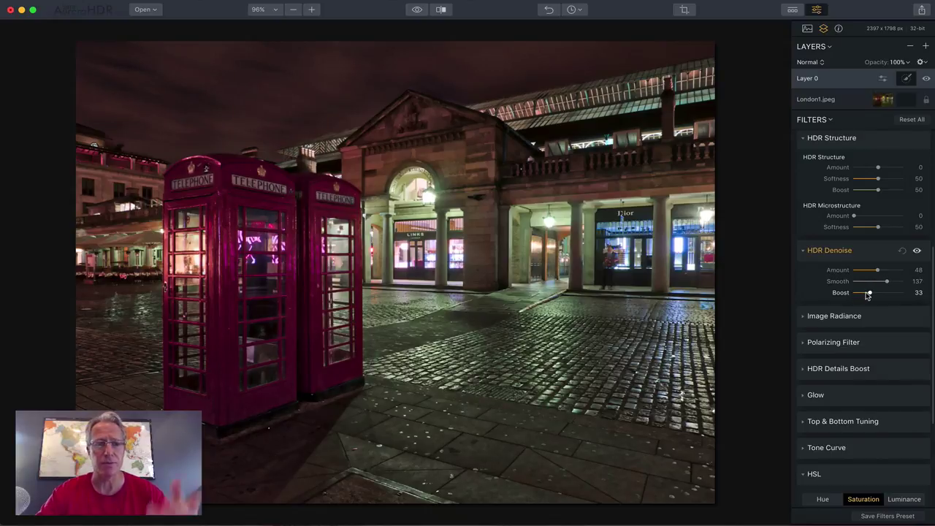
{"action": "left_click", "coordinate": [905, 77]}
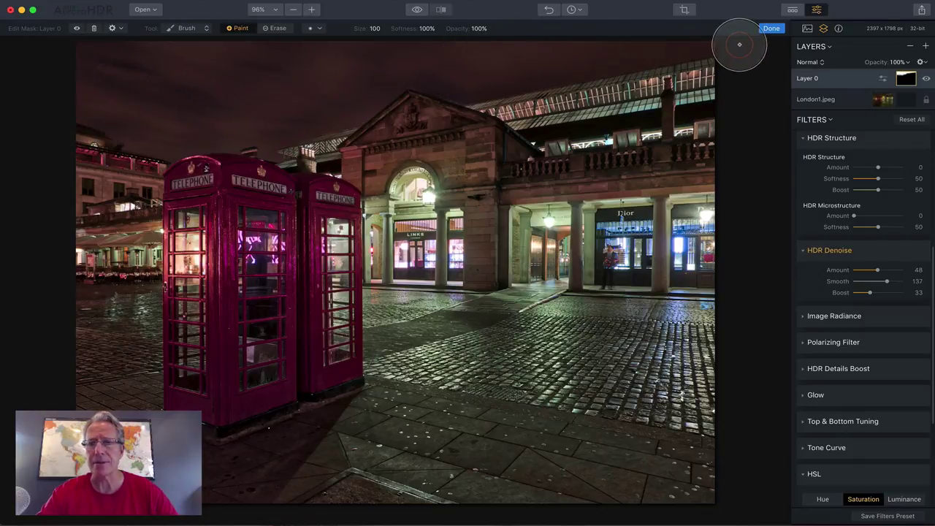
{"action": "left_click", "coordinate": [771, 28]}
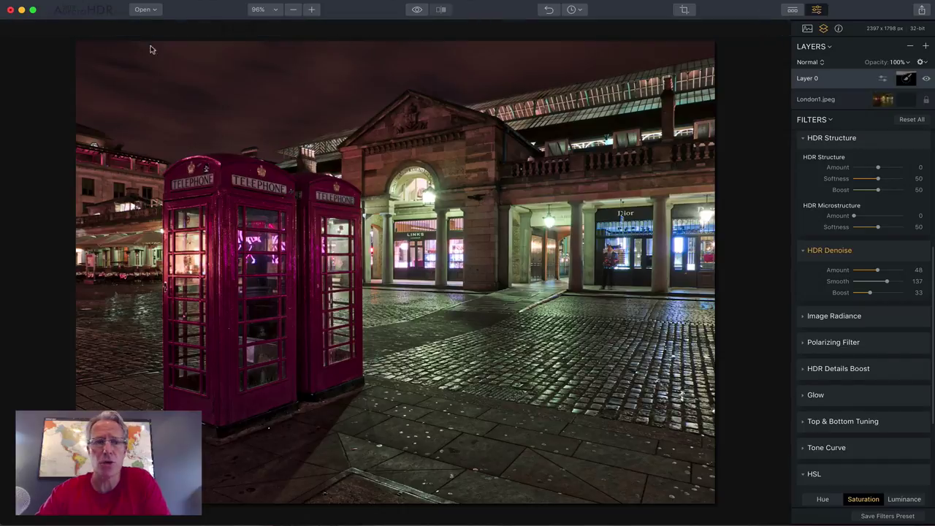
{"action": "left_click", "coordinate": [261, 9]}
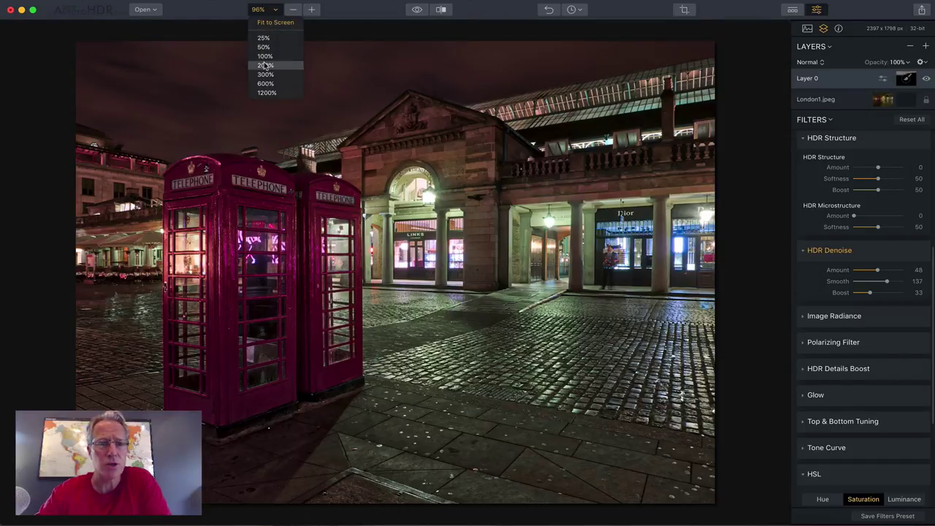
{"action": "left_click", "coordinate": [265, 65]}
{"action": "scroll", "coordinate": [306, 159], "scroll_direction": "up", "scroll_amount": 4}
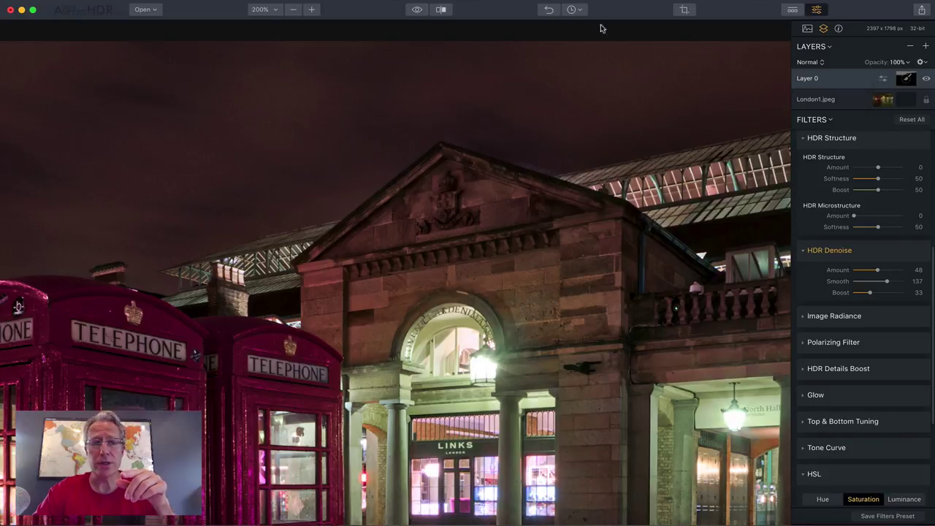
{"action": "left_click", "coordinate": [274, 10]}
Fit the London photo in view and delete the Layer 0 denoise adjustment layer.
{"action": "left_click", "coordinate": [265, 22]}
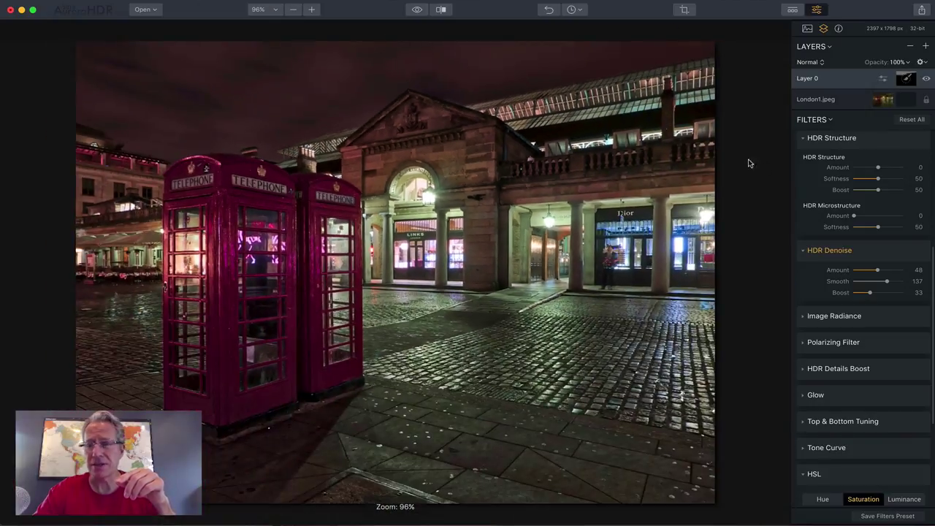
{"action": "scroll", "coordinate": [830, 190], "scroll_direction": "up", "scroll_amount": 5}
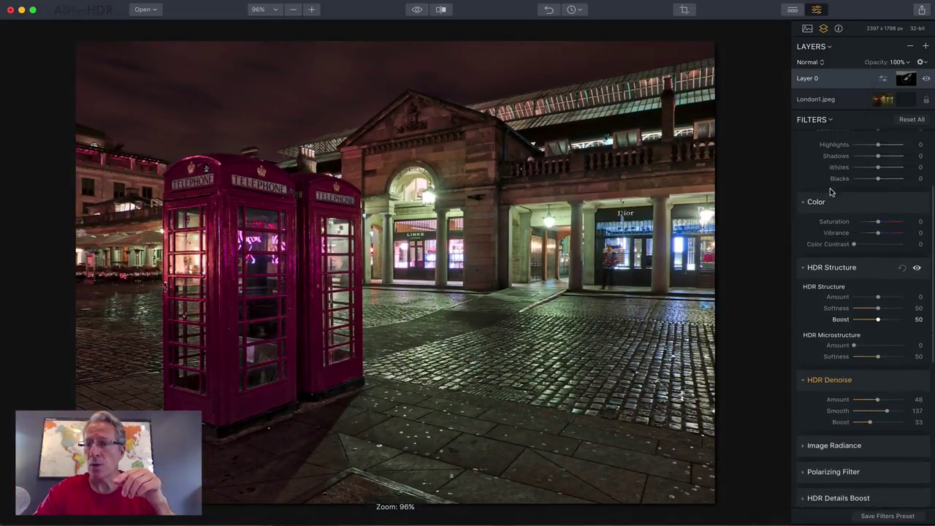
{"action": "left_click", "coordinate": [910, 46]}
{"action": "scroll", "coordinate": [855, 246], "scroll_direction": "up", "scroll_amount": 1}
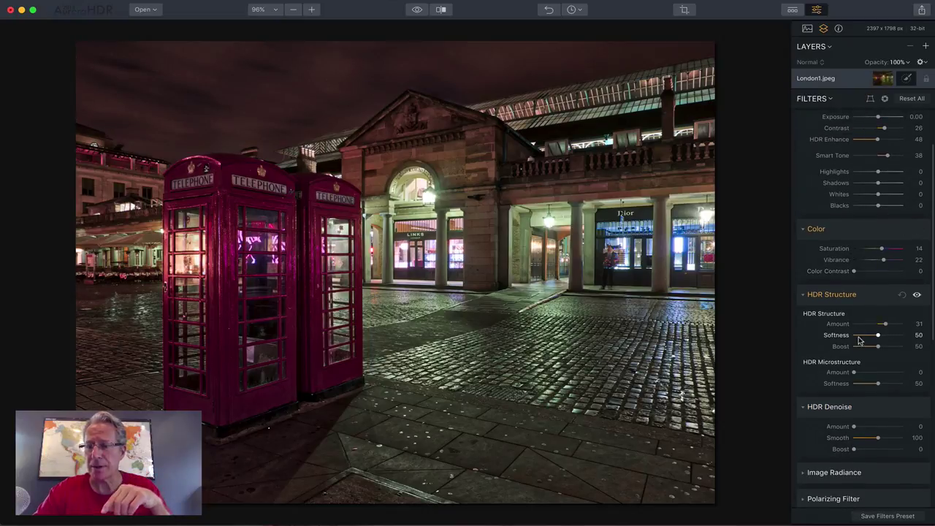
{"action": "scroll", "coordinate": [859, 313], "scroll_direction": "up", "scroll_amount": 4}
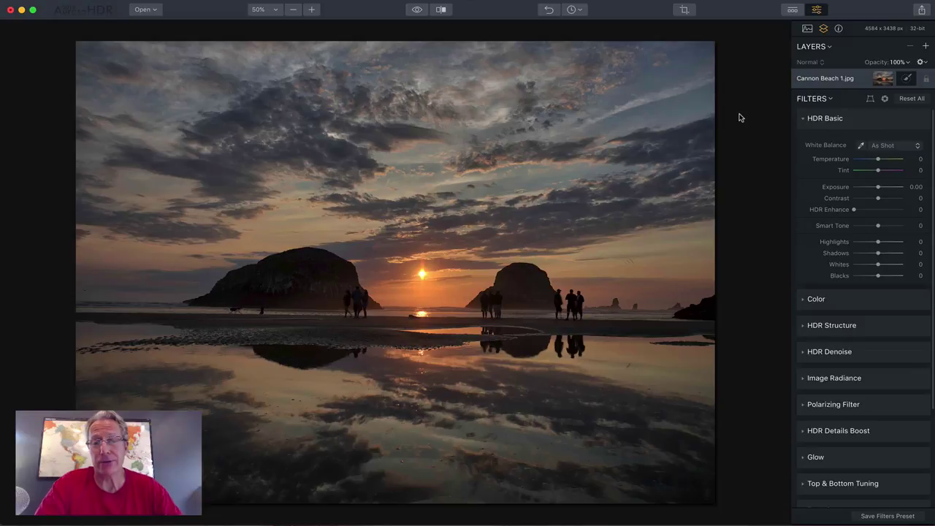
{"action": "mouse_move", "coordinate": [862, 205]}
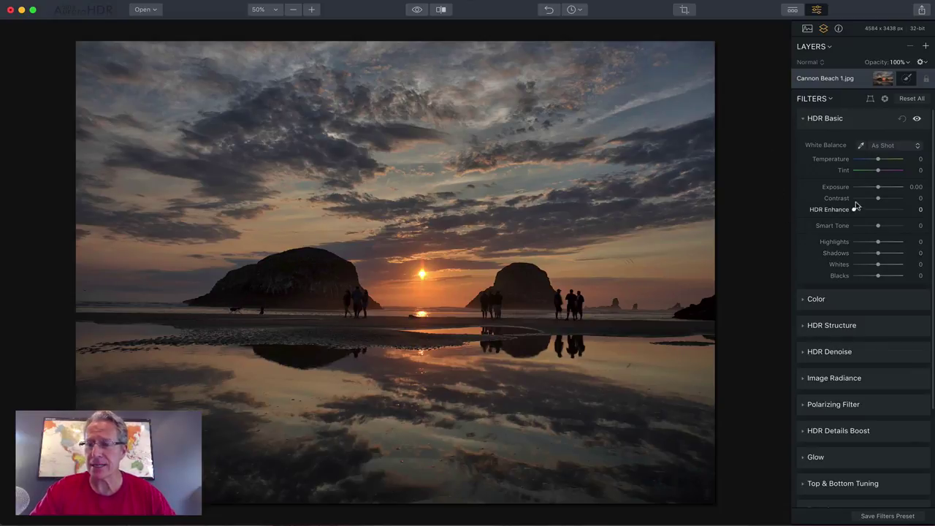
Raise Contrast to 33 and HDR Enhance to 57, leaving HDR Structure Amount reset to default.
{"action": "left_click_drag", "start_coordinate": [878, 198], "coordinate": [882, 210]}
{"action": "left_click", "coordinate": [853, 325]}
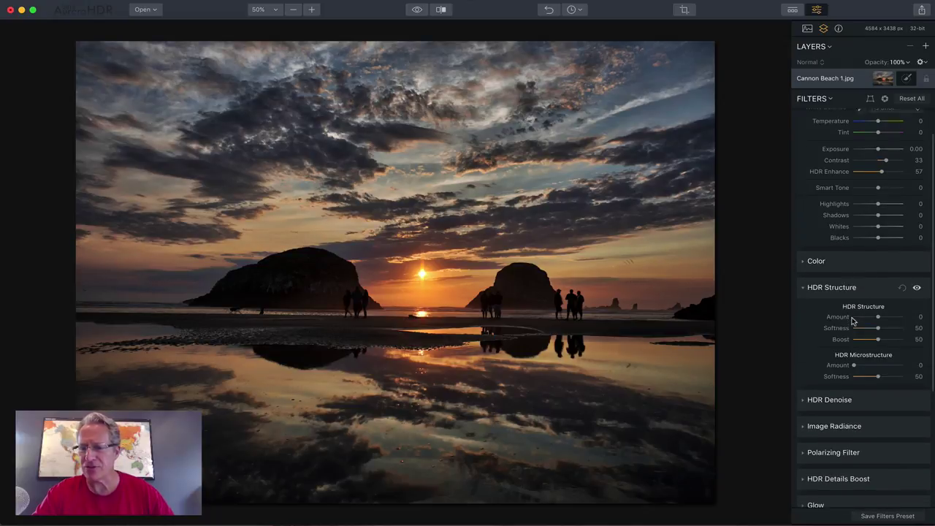
{"action": "left_click_drag", "start_coordinate": [877, 312], "coordinate": [882, 312]}
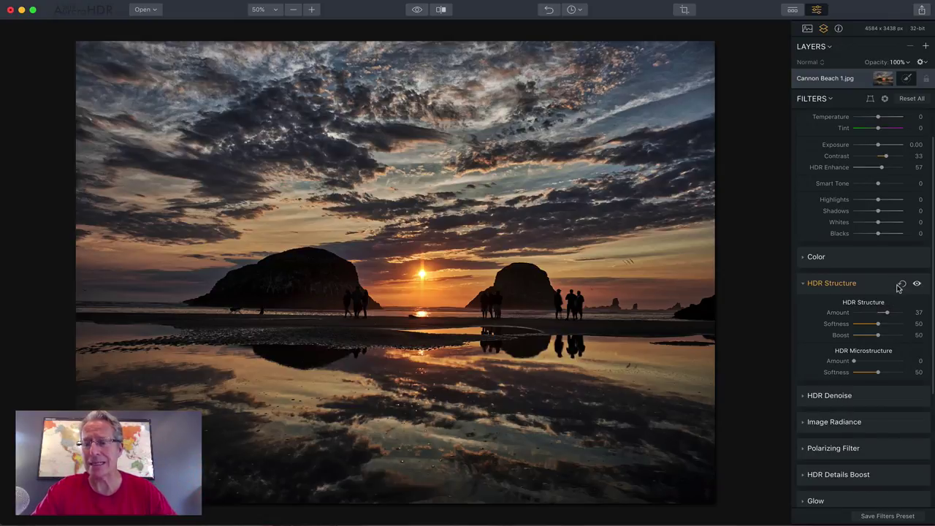
{"action": "left_click", "coordinate": [900, 286]}
{"action": "left_click", "coordinate": [872, 289]}
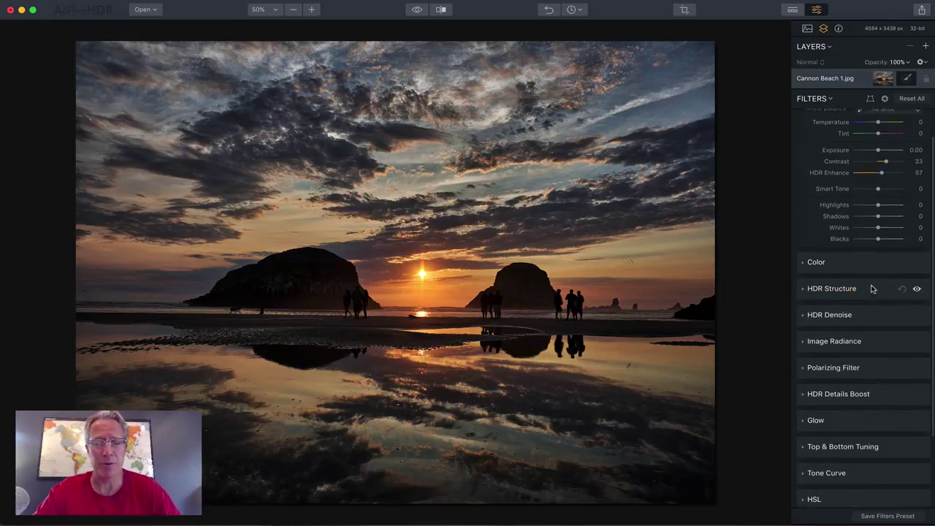
Reset HDR Basic on the beach photo, then cool the Temperature and nudge Smart Tone up.
{"action": "scroll", "coordinate": [890, 134], "scroll_direction": "up", "scroll_amount": 2}
{"action": "left_click", "coordinate": [902, 120]}
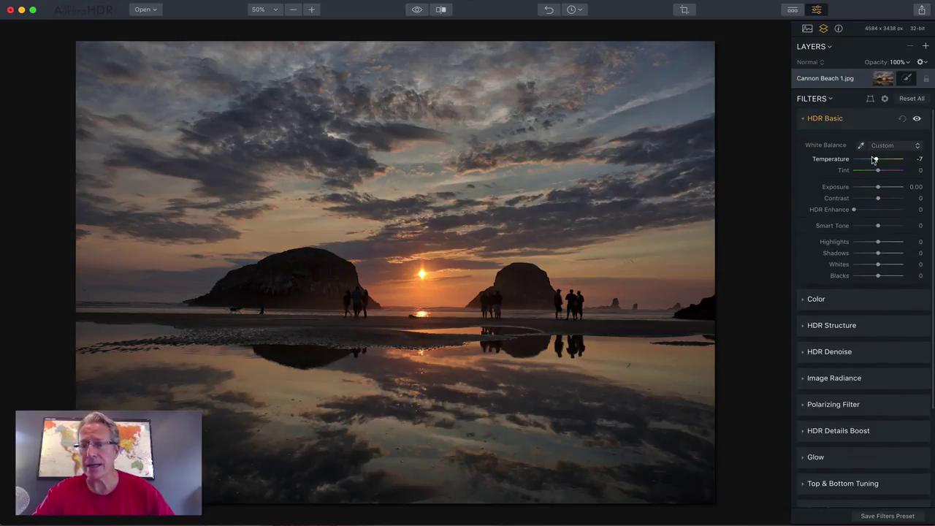
{"action": "left_click_drag", "start_coordinate": [877, 159], "coordinate": [882, 188]}
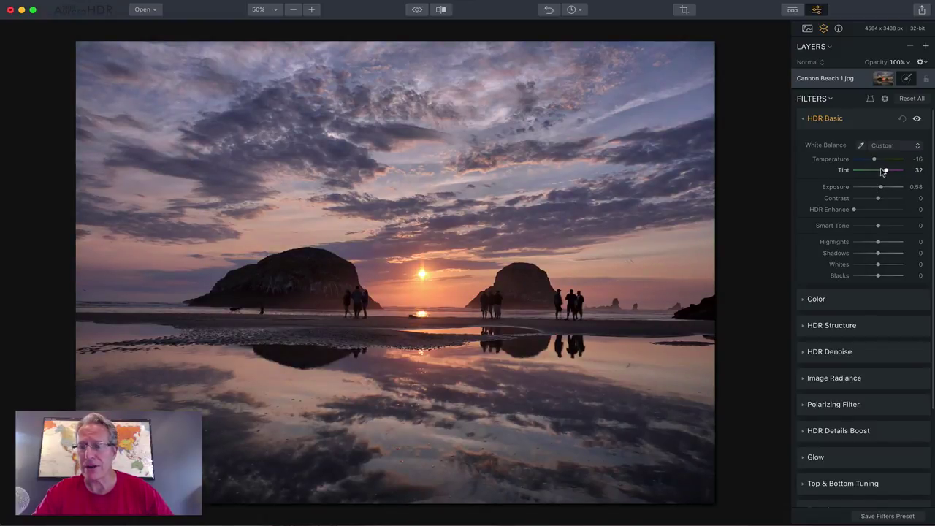
{"action": "left_click_drag", "start_coordinate": [879, 226], "coordinate": [877, 227]}
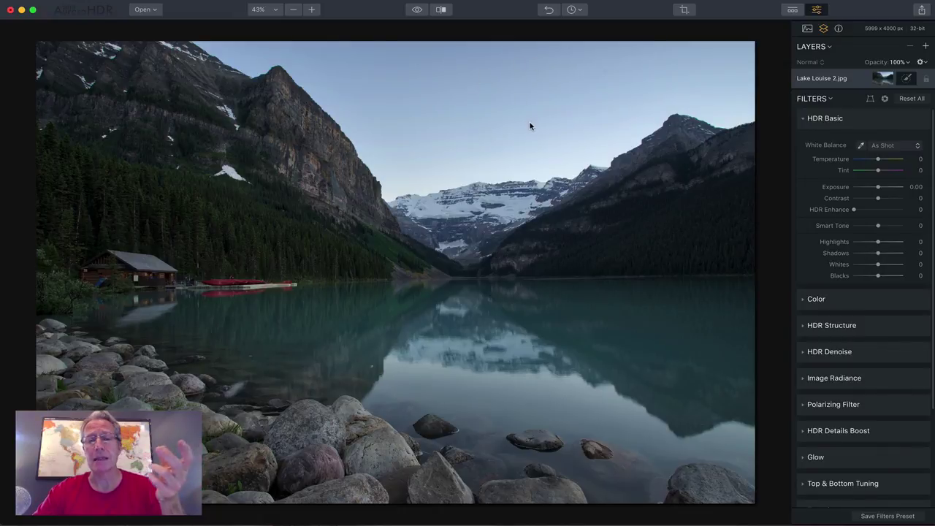
{"action": "mouse_move", "coordinate": [879, 198]}
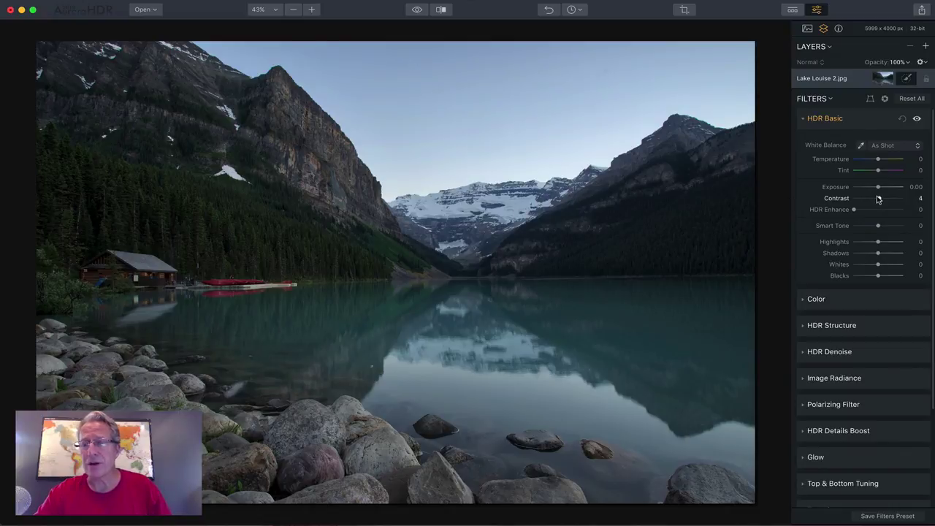
{"action": "left_click_drag", "start_coordinate": [885, 198], "coordinate": [893, 199]}
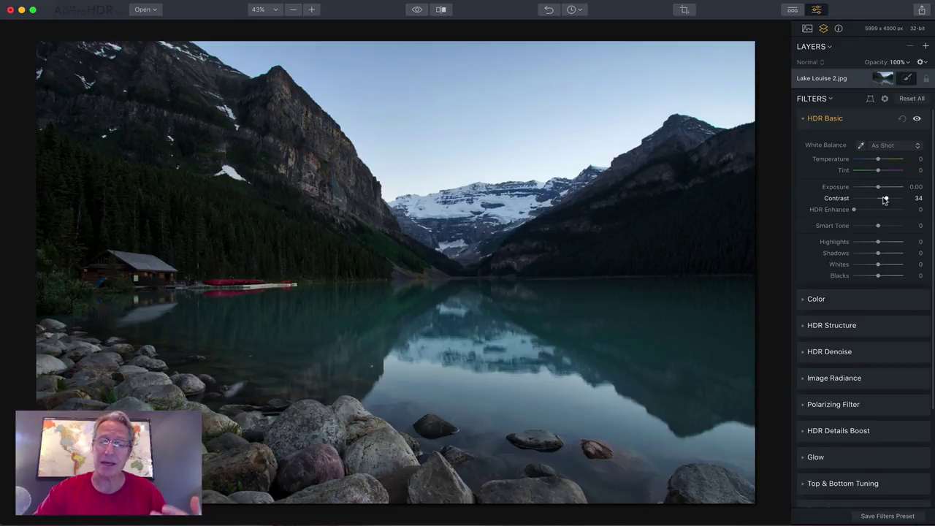
{"action": "left_click", "coordinate": [901, 120]}
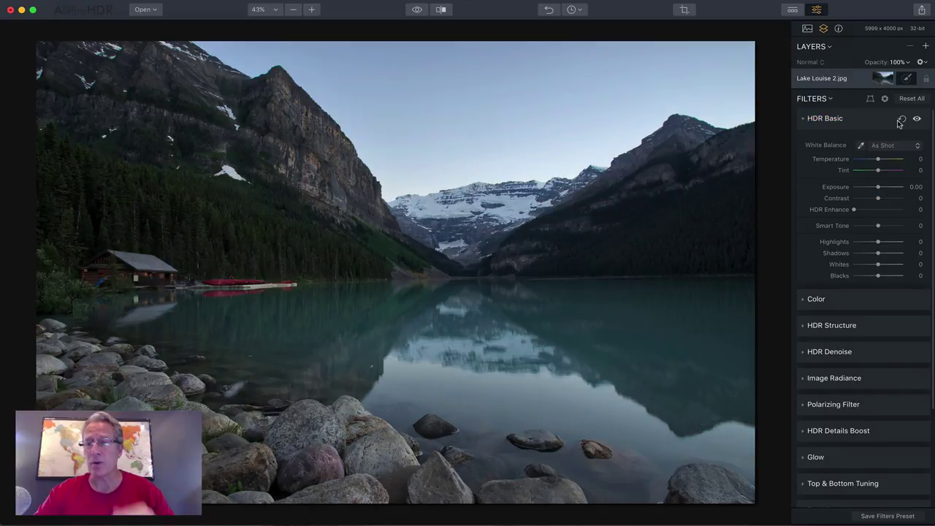
{"action": "scroll", "coordinate": [876, 261], "scroll_direction": "down", "scroll_amount": 3}
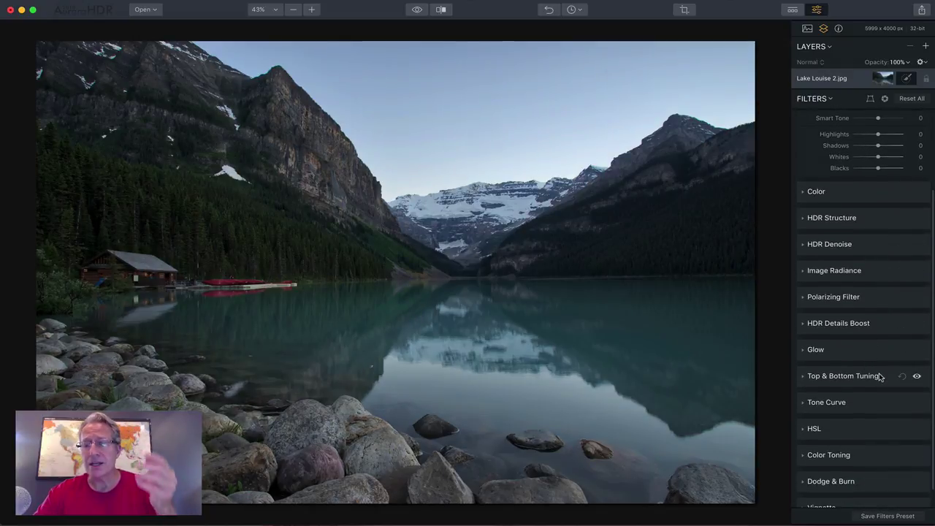
In Top & Bottom Tuning, add slight top contrast and set bottom Contrast to 62.
{"action": "left_click", "coordinate": [881, 376]}
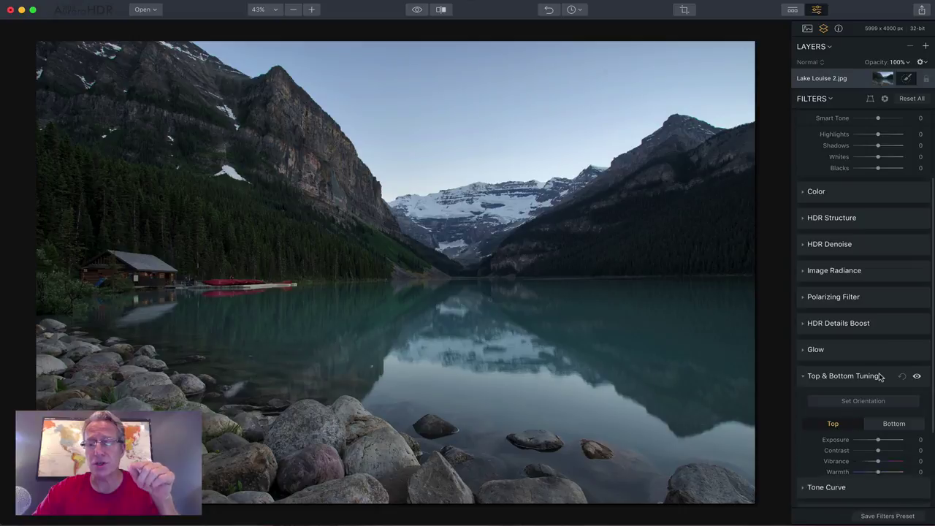
{"action": "scroll", "coordinate": [877, 380], "scroll_direction": "down", "scroll_amount": 1}
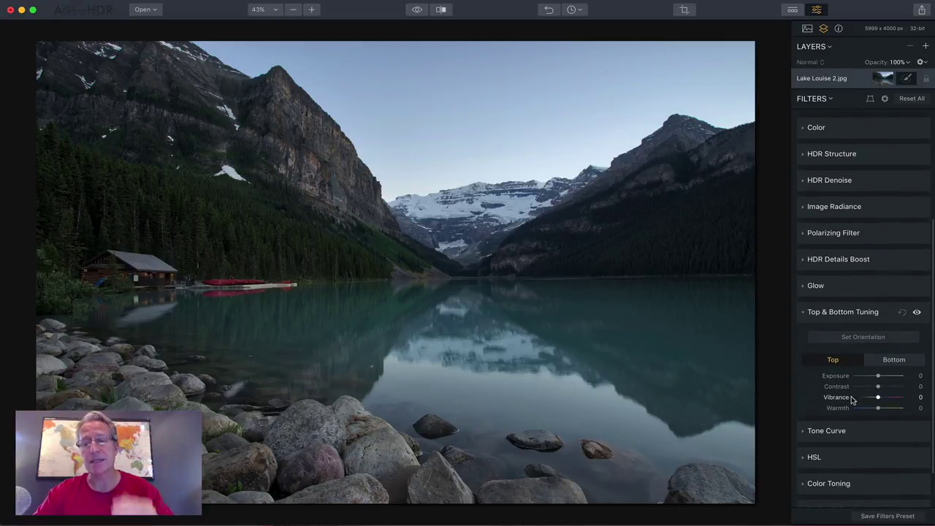
{"action": "left_click_drag", "start_coordinate": [877, 387], "coordinate": [885, 389]}
{"action": "left_click", "coordinate": [891, 361]}
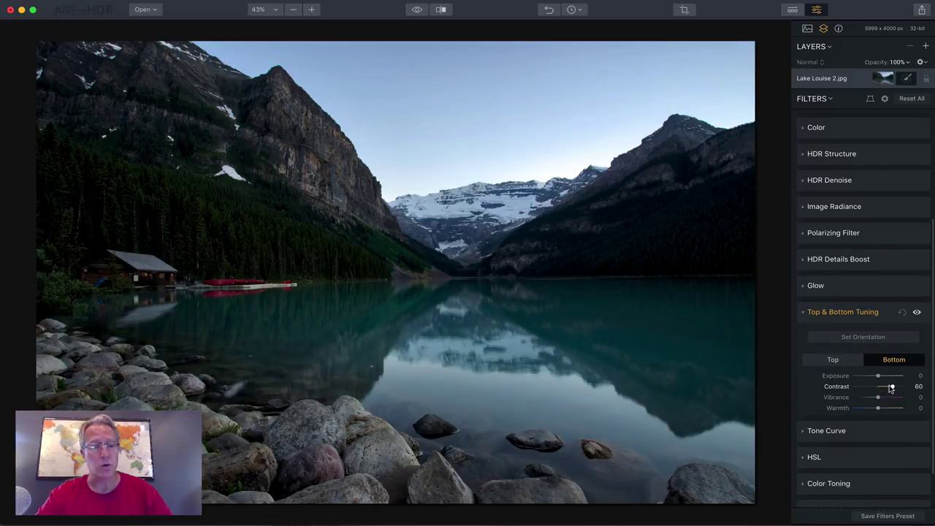
{"action": "left_click_drag", "start_coordinate": [891, 389], "coordinate": [893, 387]}
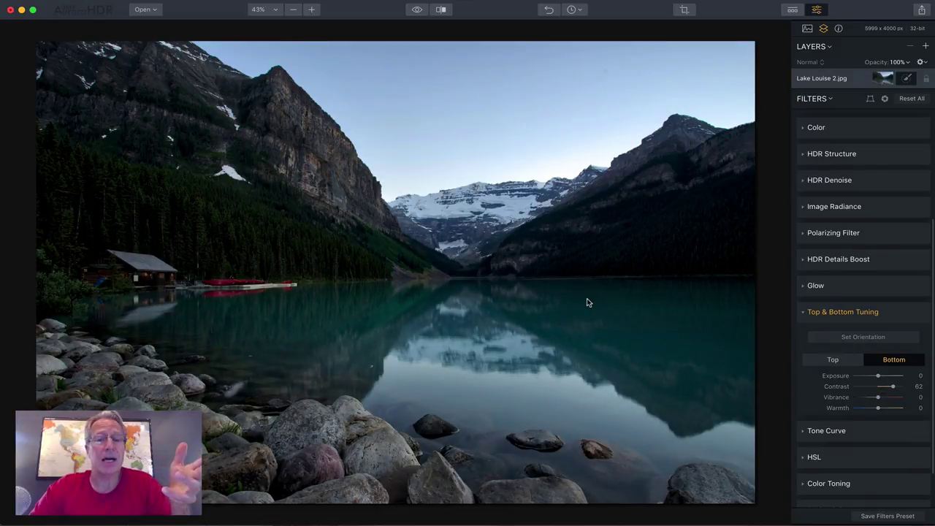
Toggle Top & Bottom Tuning off and on to compare, then collapse the filter panels.
{"action": "mouse_move", "coordinate": [863, 321]}
{"action": "left_click", "coordinate": [917, 312]}
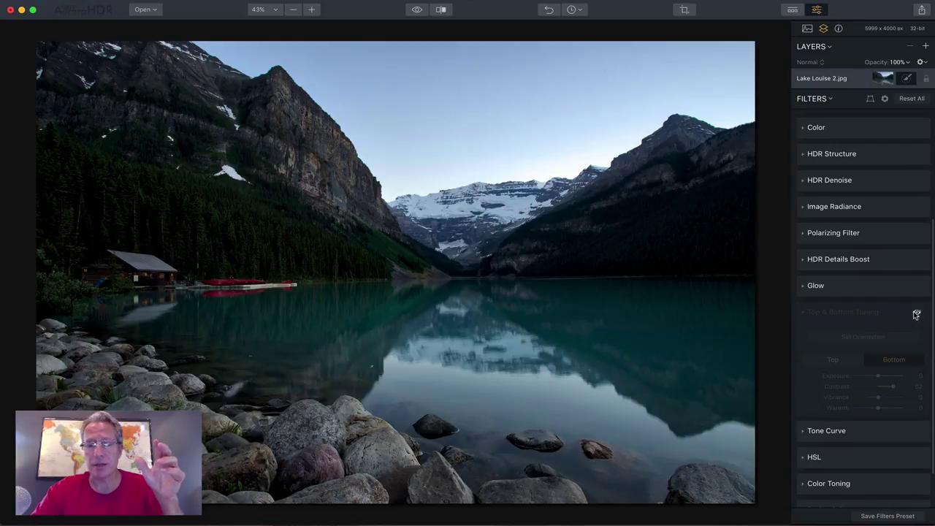
{"action": "left_click", "coordinate": [917, 313]}
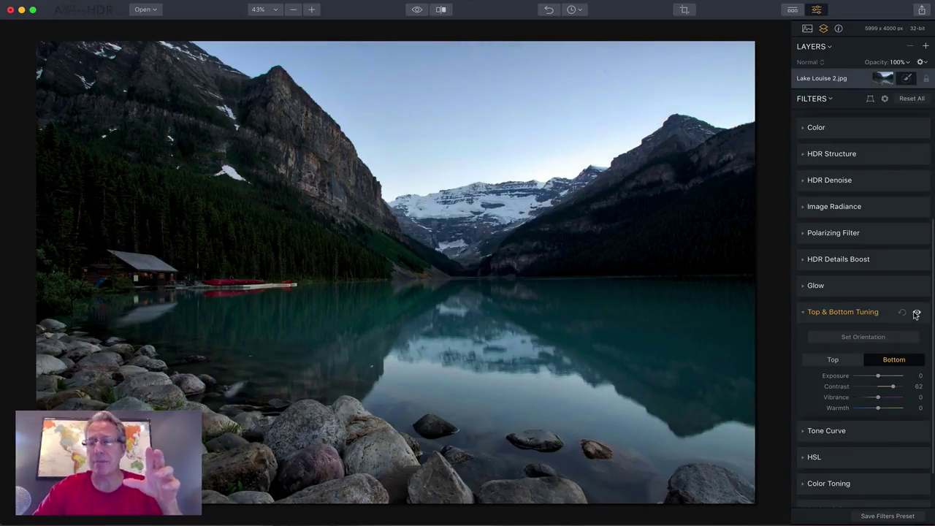
{"action": "left_click", "coordinate": [876, 316]}
{"action": "scroll", "coordinate": [877, 315], "scroll_direction": "up", "scroll_amount": 5}
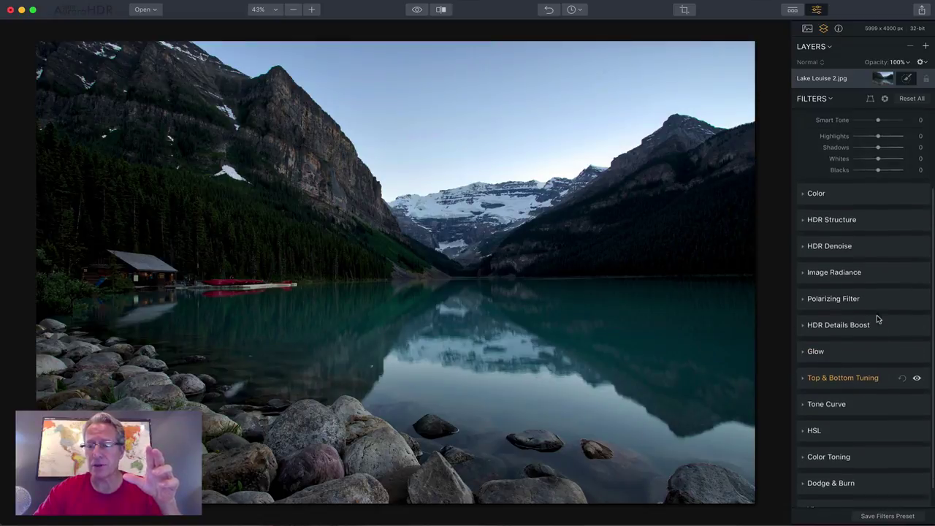
{"action": "left_click", "coordinate": [862, 119]}
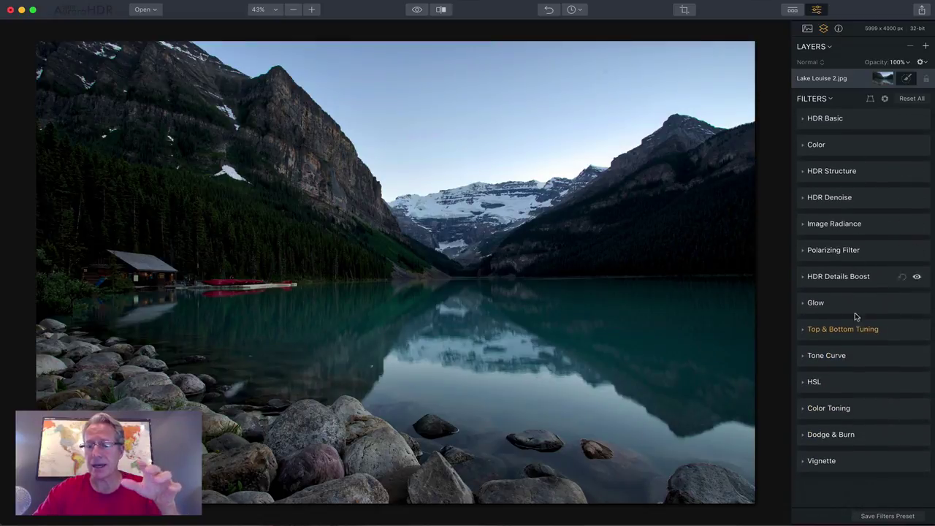
{"action": "left_click", "coordinate": [883, 330]}
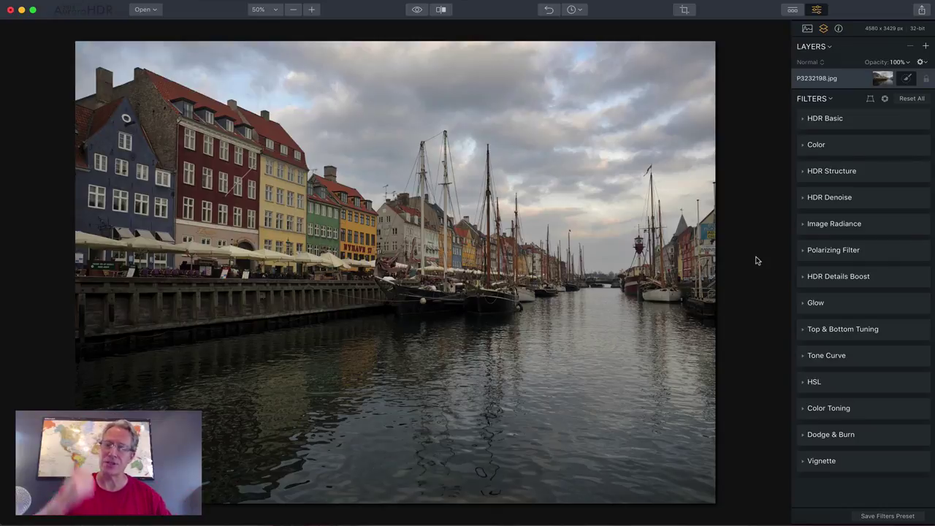
Push Tint to 23, Saturation to 50 and Exposure to 0.79 on the Nyhavn photo.
{"action": "left_click", "coordinate": [859, 119]}
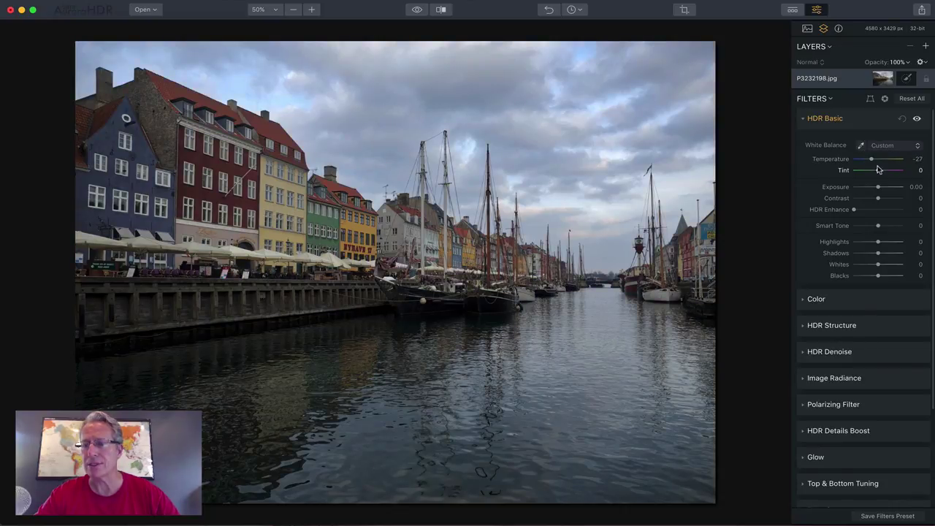
{"action": "mouse_move", "coordinate": [882, 171]}
{"action": "left_mouse_down"}
{"action": "mouse_move", "coordinate": [862, 199]}
{"action": "mouse_move", "coordinate": [877, 188]}
{"action": "left_mouse_up"}
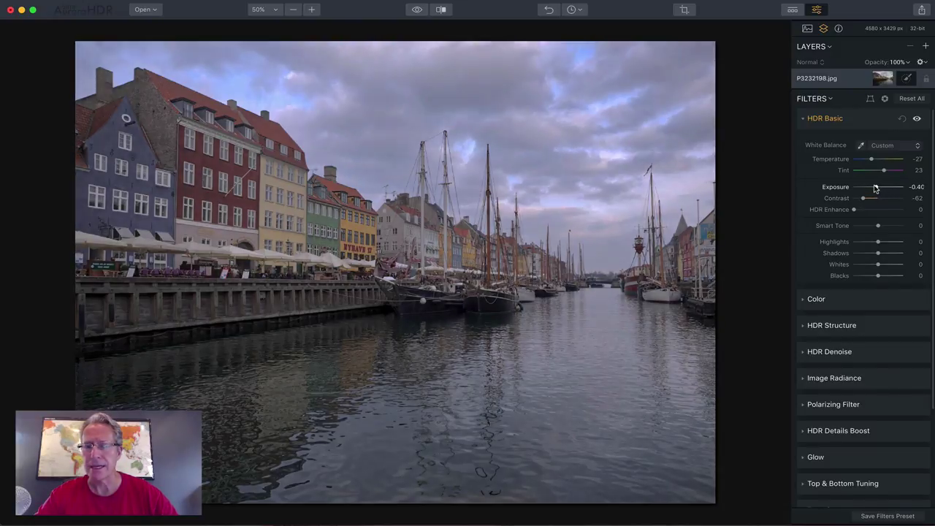
{"action": "left_click", "coordinate": [860, 300]}
{"action": "mouse_move", "coordinate": [877, 314]}
{"action": "left_mouse_down"}
{"action": "mouse_move", "coordinate": [891, 314]}
{"action": "mouse_move", "coordinate": [893, 326]}
{"action": "mouse_move", "coordinate": [874, 337]}
{"action": "left_mouse_up"}
{"action": "scroll", "coordinate": [869, 336], "scroll_direction": "down", "scroll_amount": 2}
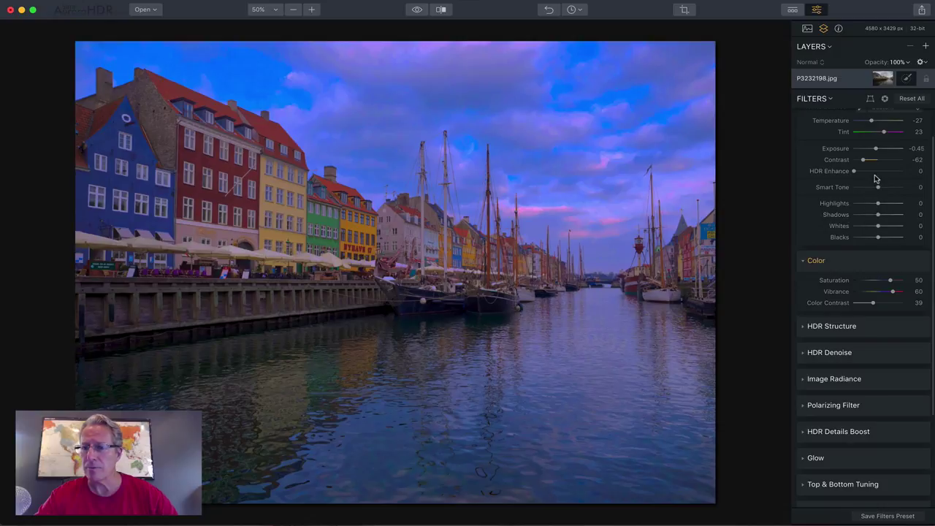
{"action": "left_click_drag", "start_coordinate": [877, 149], "coordinate": [868, 164]}
{"action": "scroll", "coordinate": [866, 165], "scroll_direction": "up", "scroll_amount": 1}
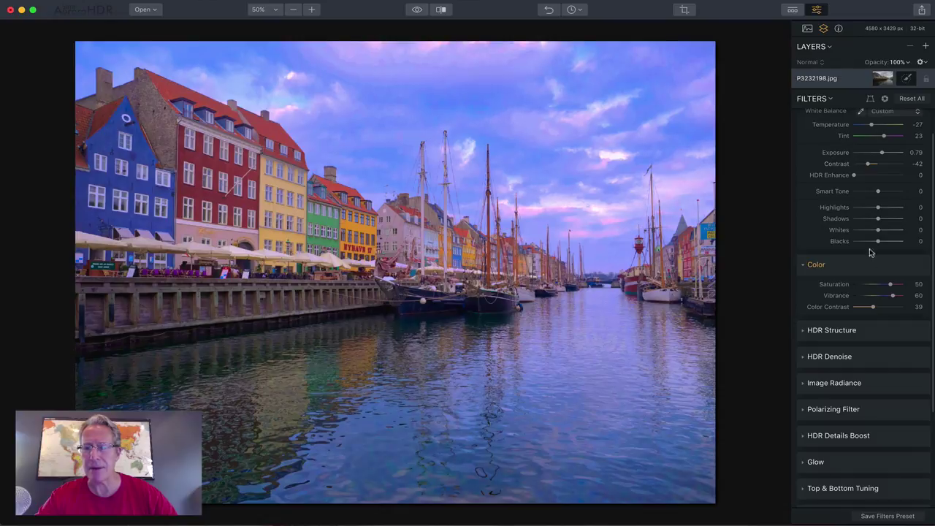
Crank HDR Structure Amount to 88, then hide the layer to reveal the original.
{"action": "left_click", "coordinate": [862, 334]}
{"action": "left_click_drag", "start_coordinate": [879, 360], "coordinate": [899, 360]}
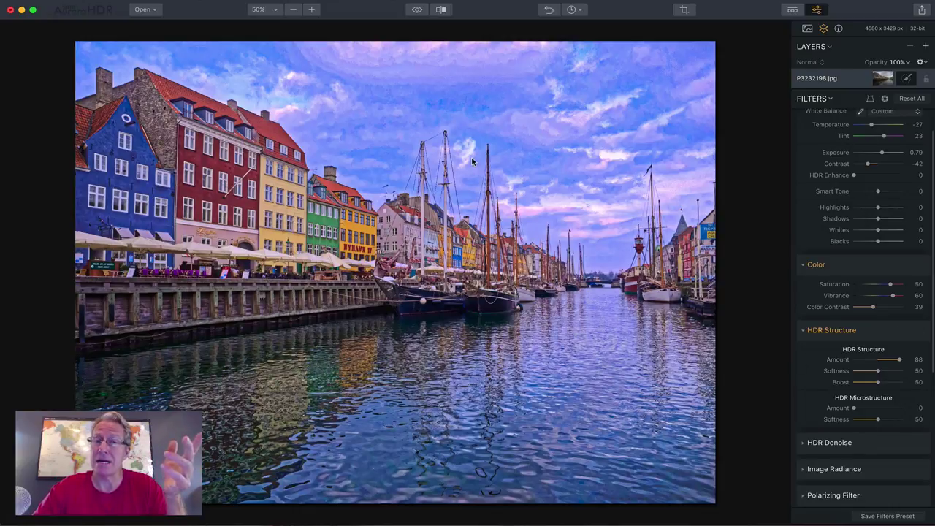
{"action": "left_click", "coordinate": [921, 62]}
{"action": "left_click", "coordinate": [888, 73]}
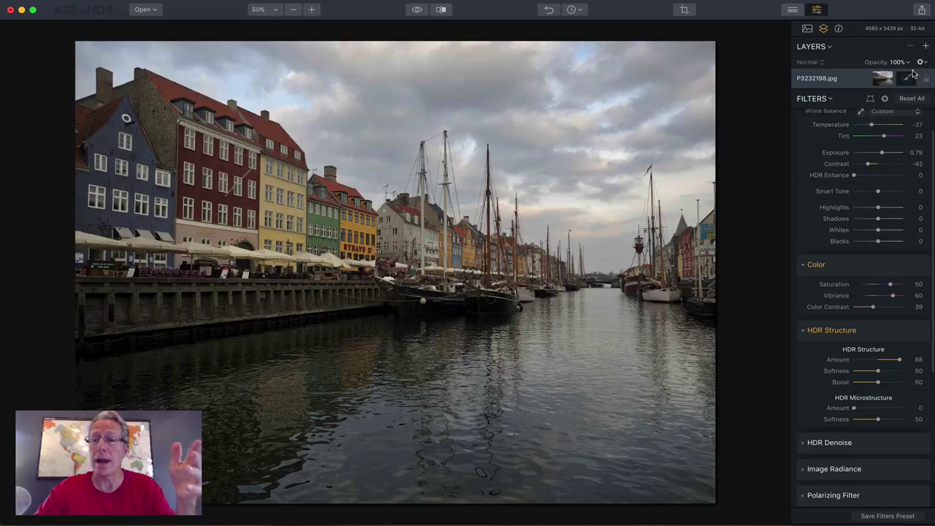
Show the over-processed layer again and reset all filters to defaults.
{"action": "left_click", "coordinate": [920, 62]}
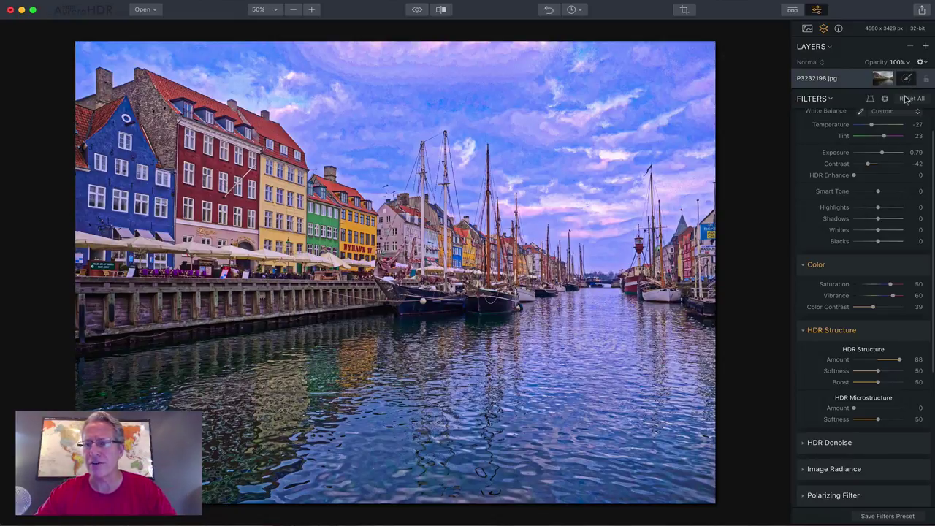
{"action": "left_click", "coordinate": [906, 99]}
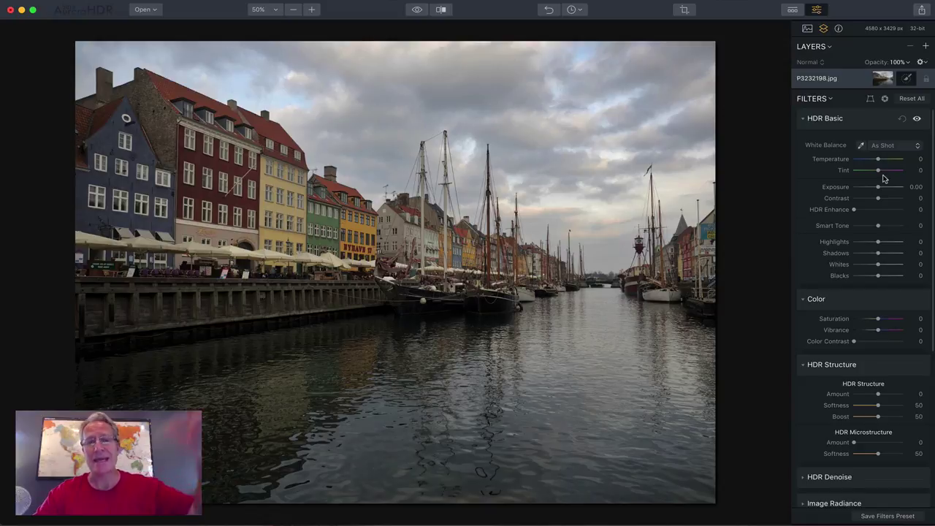
Cool the Temperature slightly, raise Contrast to 19 and nudge Saturation up.
{"action": "left_click_drag", "start_coordinate": [878, 158], "coordinate": [876, 159]}
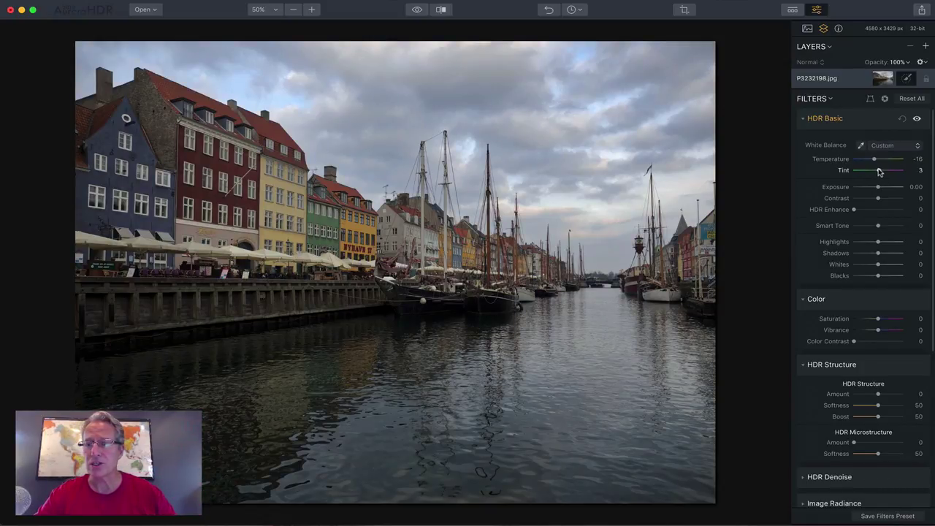
{"action": "mouse_move", "coordinate": [880, 199]}
{"action": "left_mouse_down"}
{"action": "mouse_move", "coordinate": [862, 210]}
{"action": "mouse_move", "coordinate": [884, 226]}
{"action": "left_mouse_up"}
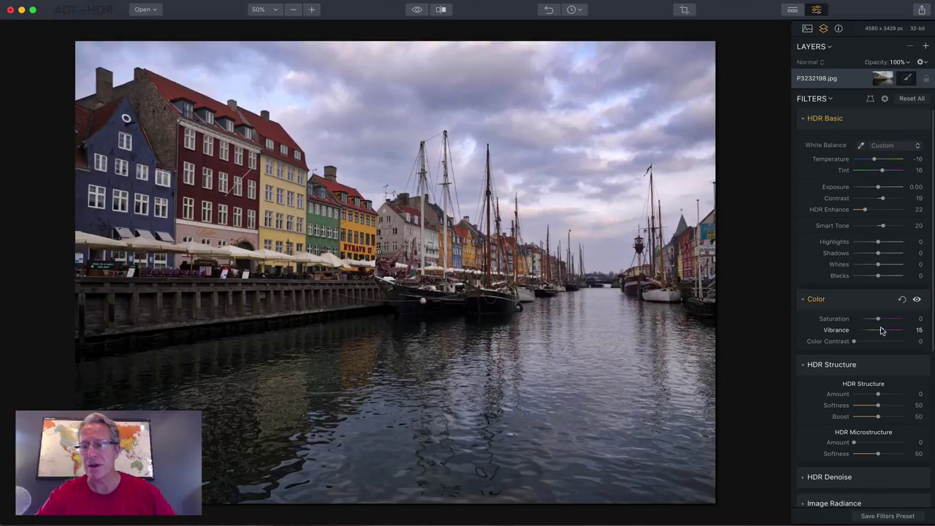
{"action": "left_click_drag", "start_coordinate": [876, 319], "coordinate": [878, 320]}
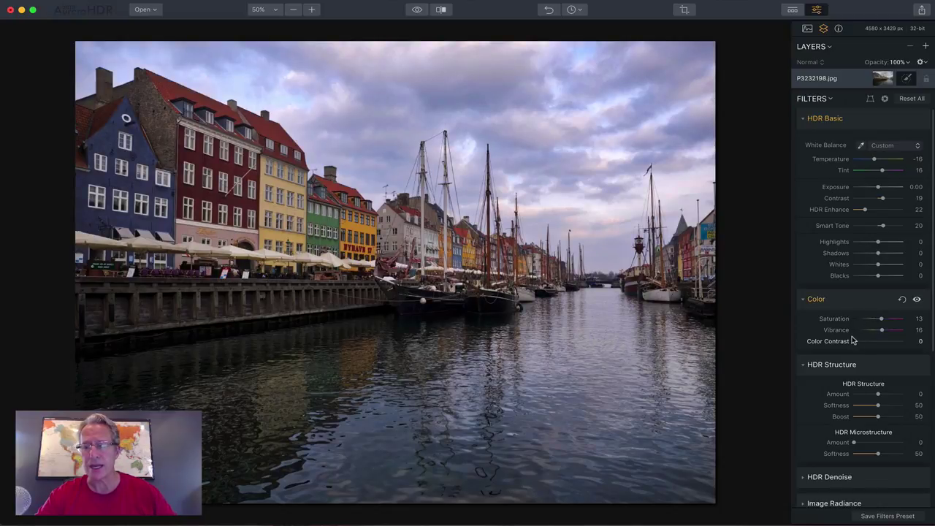
{"action": "scroll", "coordinate": [866, 341], "scroll_direction": "down", "scroll_amount": 2}
{"action": "scroll", "coordinate": [866, 340], "scroll_direction": "down", "scroll_amount": 1}
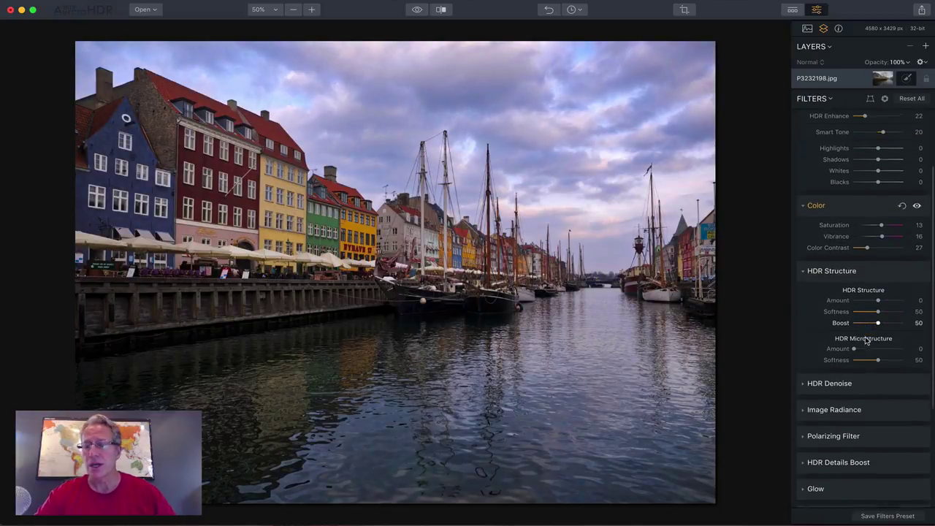
{"action": "scroll", "coordinate": [866, 340], "scroll_direction": "down", "scroll_amount": 1}
{"action": "scroll", "coordinate": [866, 341], "scroll_direction": "down", "scroll_amount": 1}
{"action": "scroll", "coordinate": [866, 340], "scroll_direction": "down", "scroll_amount": 2}
{"action": "scroll", "coordinate": [866, 340], "scroll_direction": "down", "scroll_amount": 1}
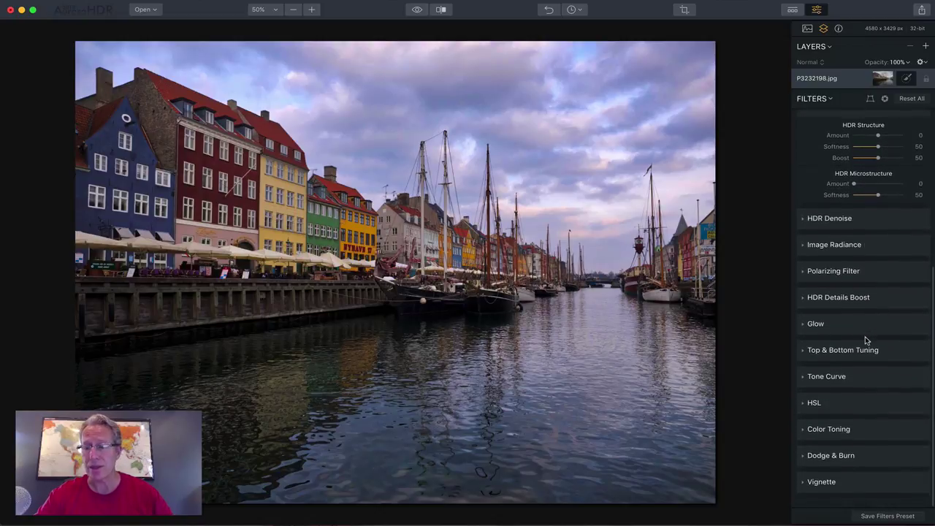
In Top & Bottom Tuning, lower top Exposure to -13 and boost top Vibrance to 18.
{"action": "left_click", "coordinate": [868, 357]}
{"action": "scroll", "coordinate": [868, 358], "scroll_direction": "down", "scroll_amount": 2}
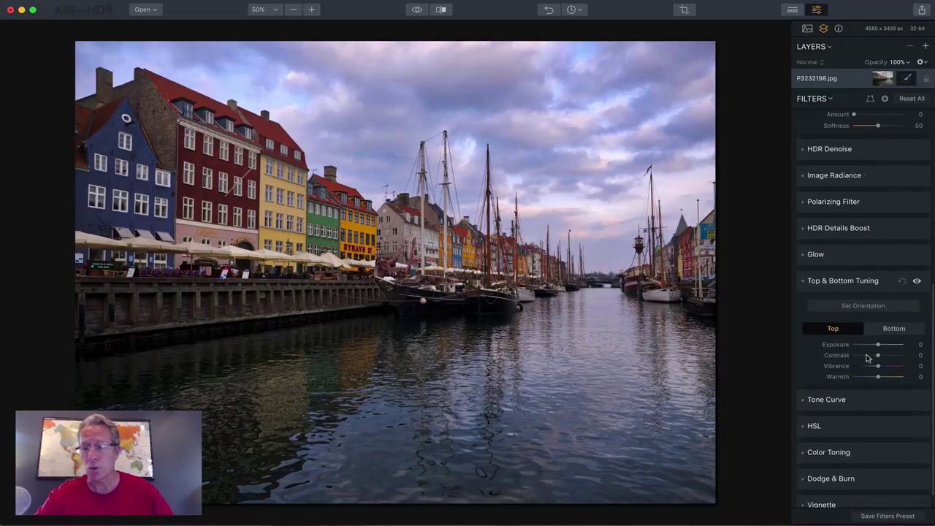
{"action": "left_click_drag", "start_coordinate": [878, 345], "coordinate": [875, 345]}
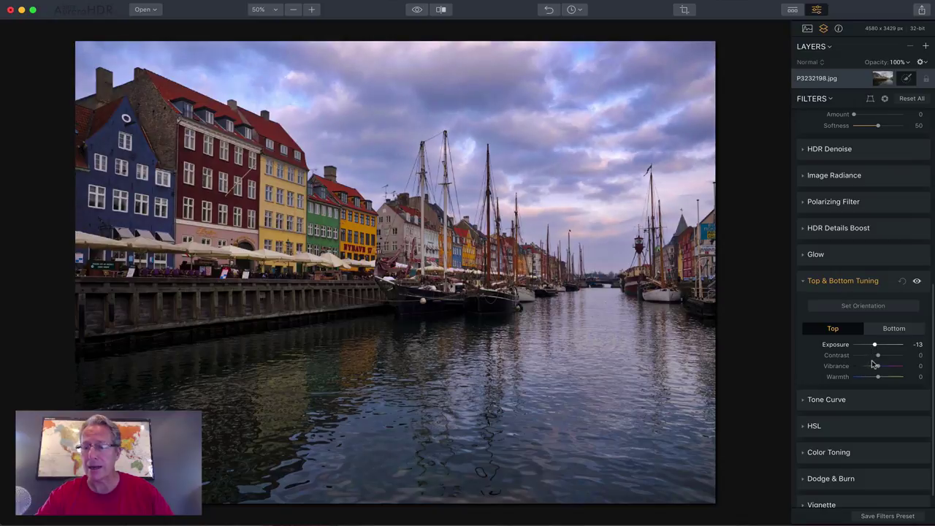
{"action": "left_click_drag", "start_coordinate": [879, 368], "coordinate": [882, 366]}
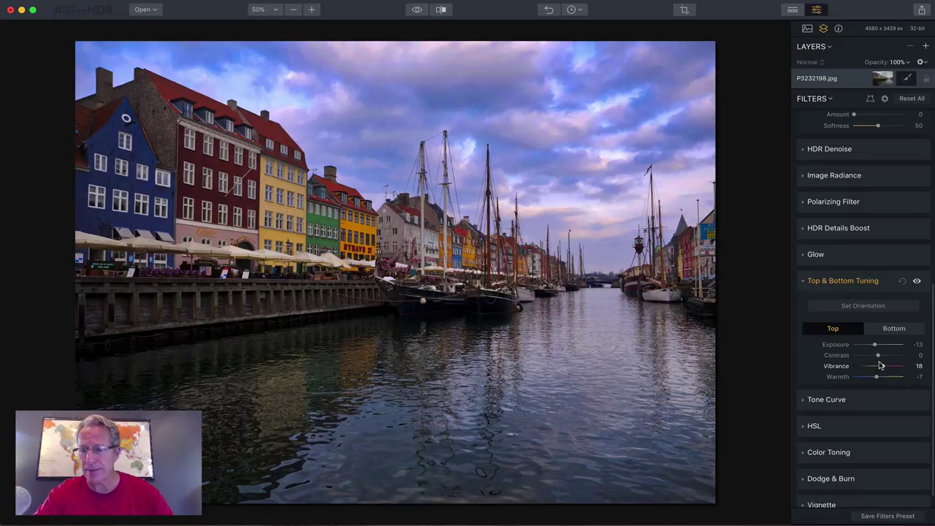
{"action": "left_click", "coordinate": [882, 329]}
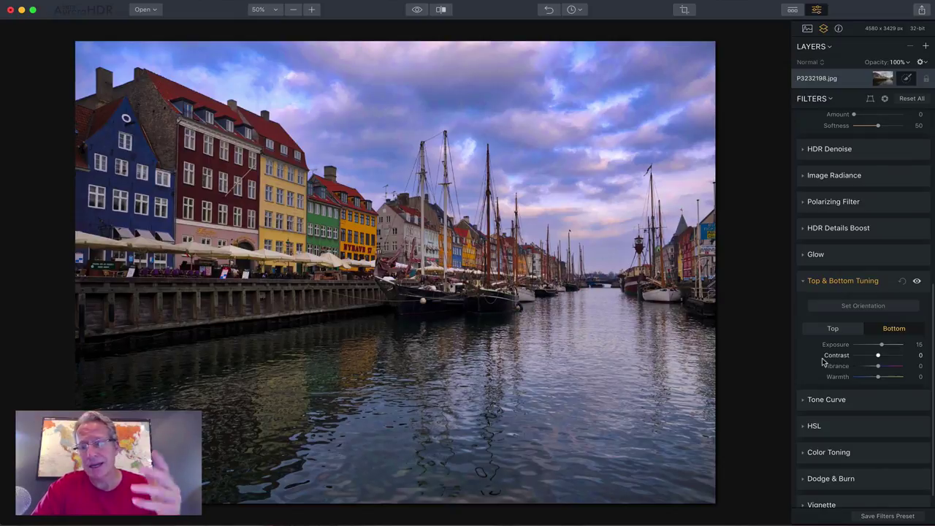
{"action": "left_click", "coordinate": [882, 282]}
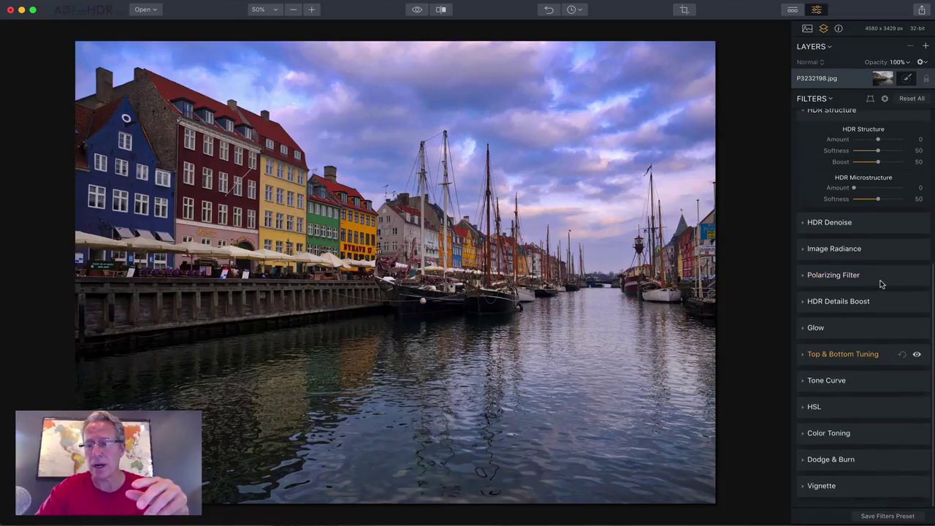
{"action": "scroll", "coordinate": [882, 289], "scroll_direction": "up", "scroll_amount": 5}
{"action": "scroll", "coordinate": [882, 307], "scroll_direction": "up", "scroll_amount": 1}
{"action": "mouse_move", "coordinate": [848, 250]}
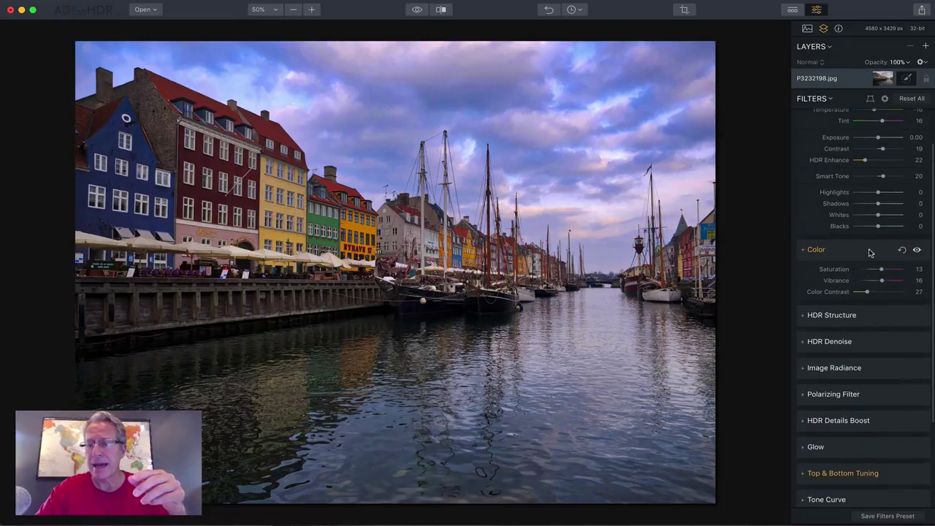
{"action": "scroll", "coordinate": [869, 250], "scroll_direction": "up", "scroll_amount": 3}
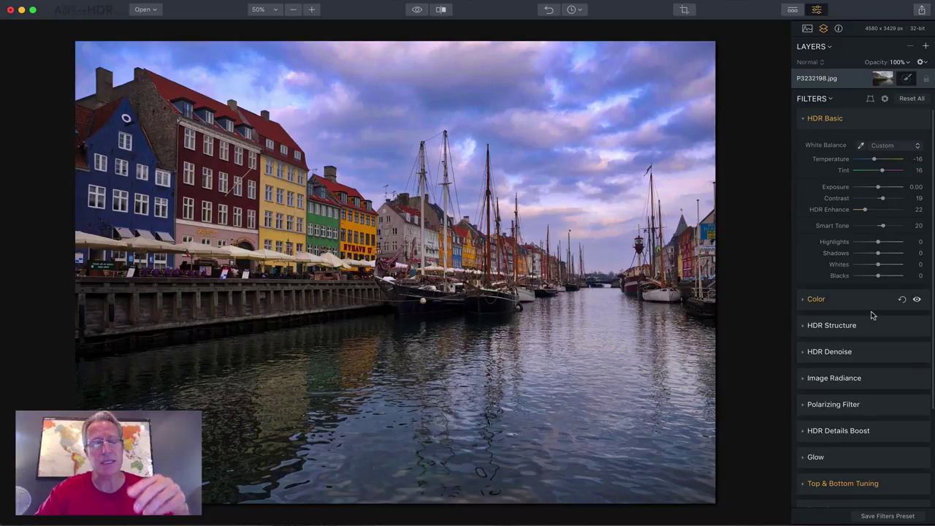